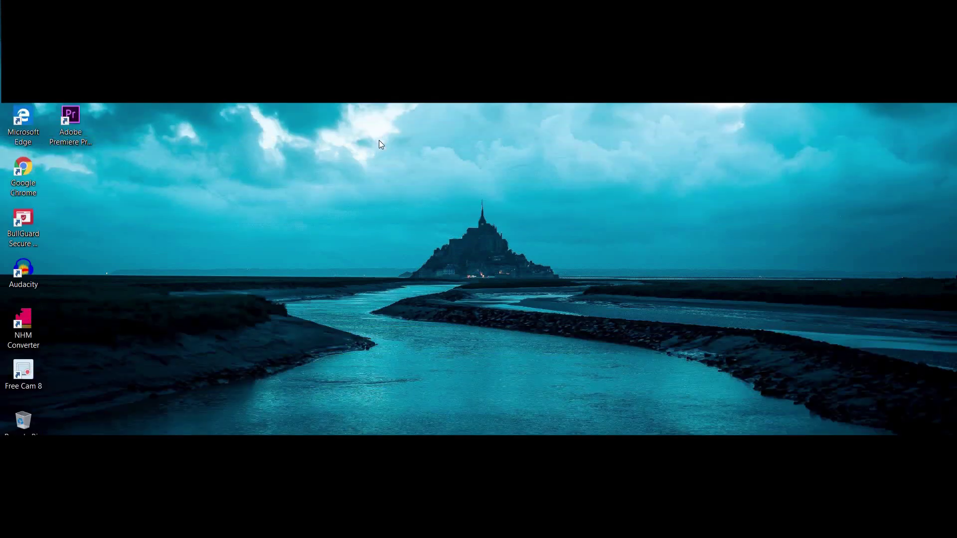
Refresh the desktop twice, then drag a rectangular selection across the canvas middle
right_click(379, 141)
left_click(421, 199)
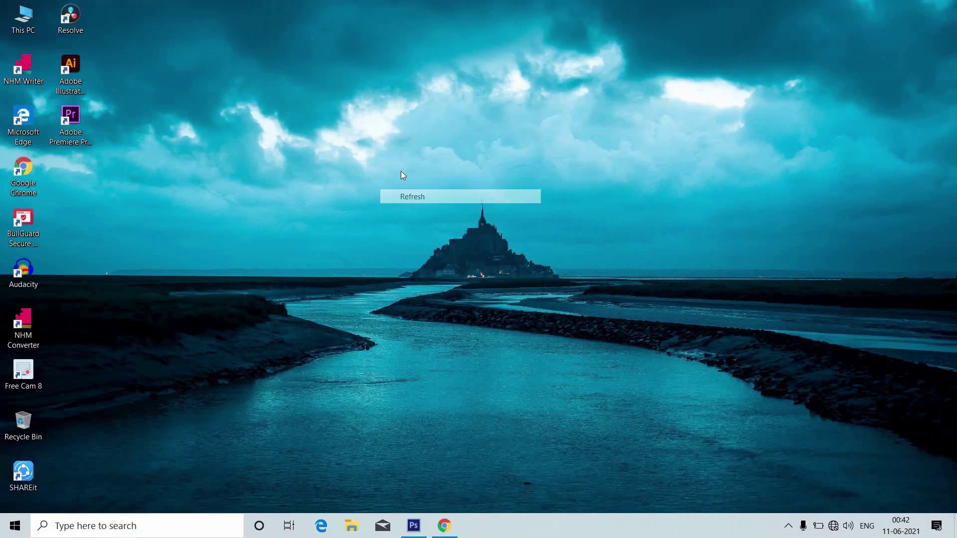
right_click(401, 172)
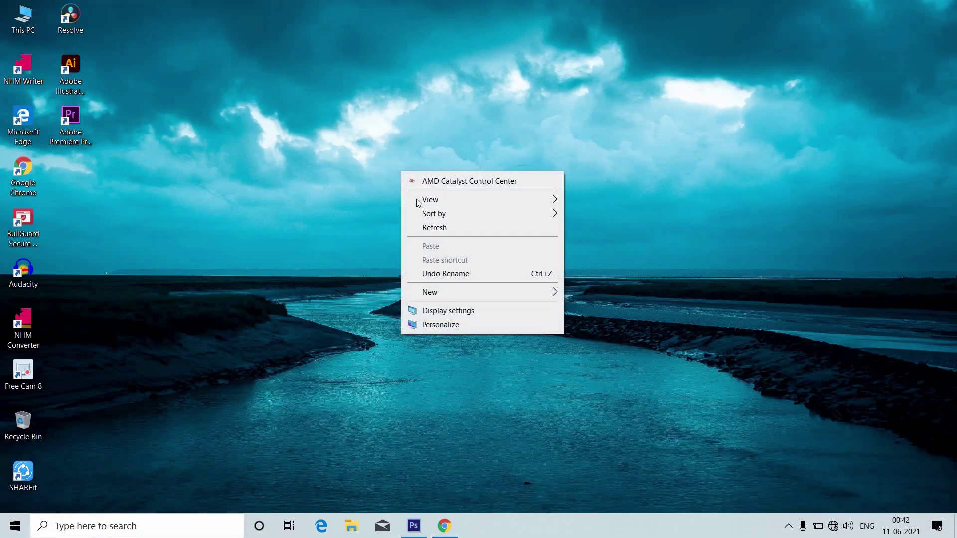
left_click(419, 208)
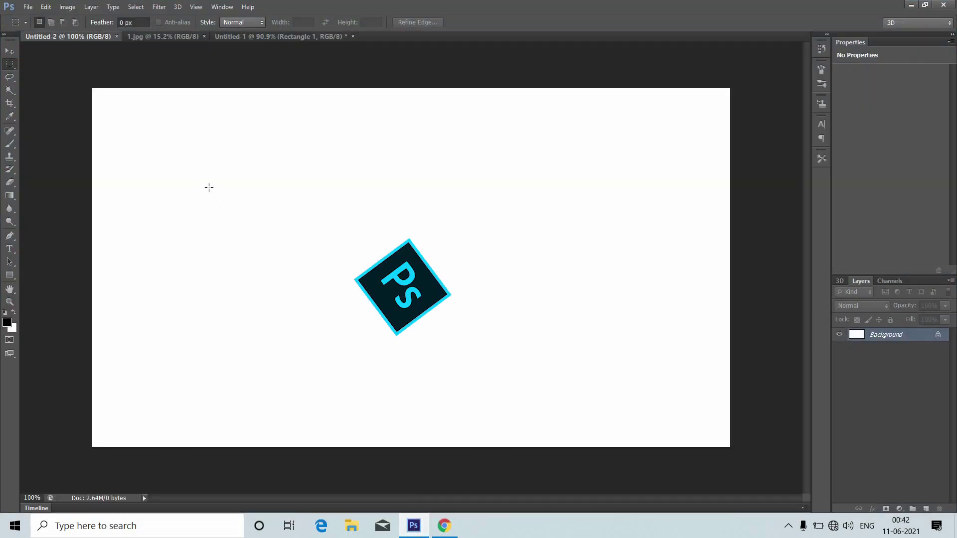
left_click_drag(209, 188, 638, 301)
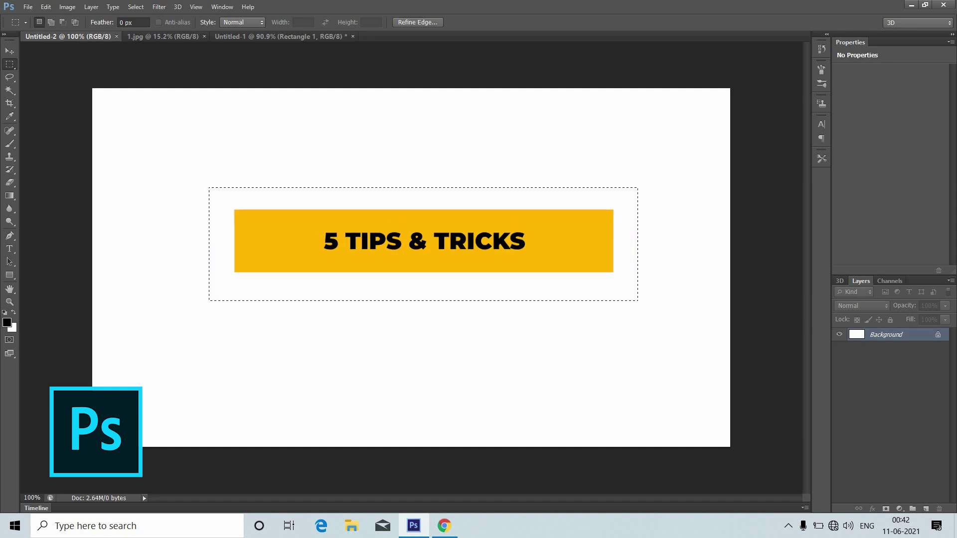
On the Untitled-1 poster, show Layer 2's face mask, Rectangle 1's dark band and the text layer
key("ctrl+Tab")
left_click(279, 39)
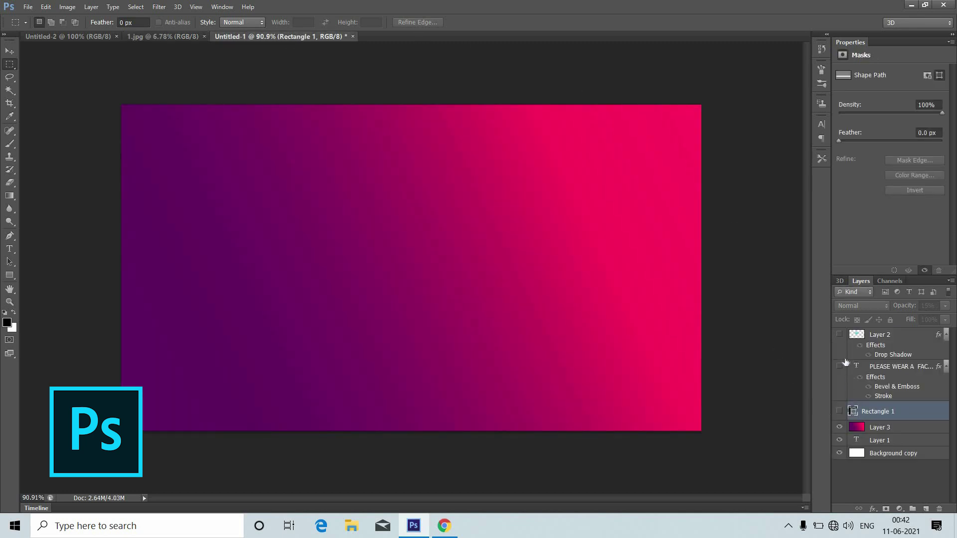
left_click(841, 336)
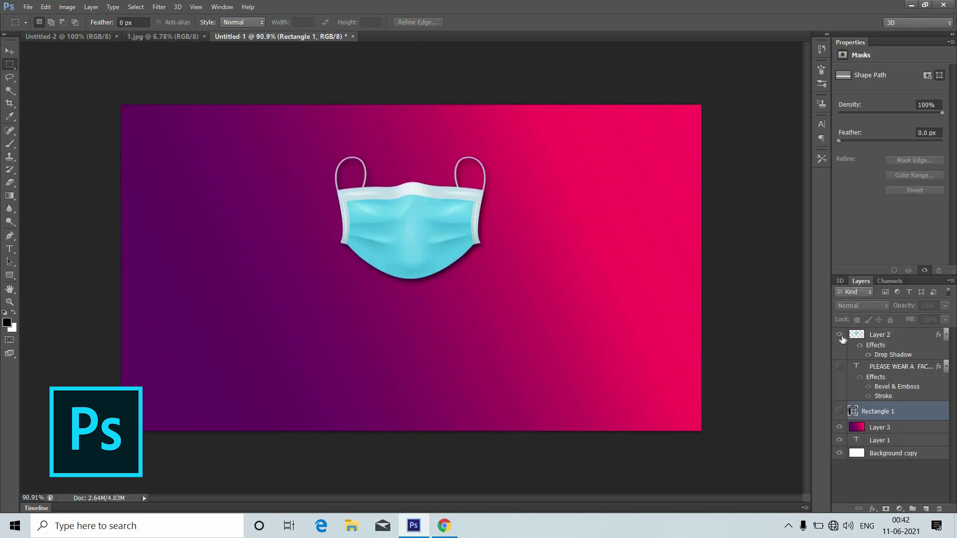
left_click(839, 411)
left_click(841, 368)
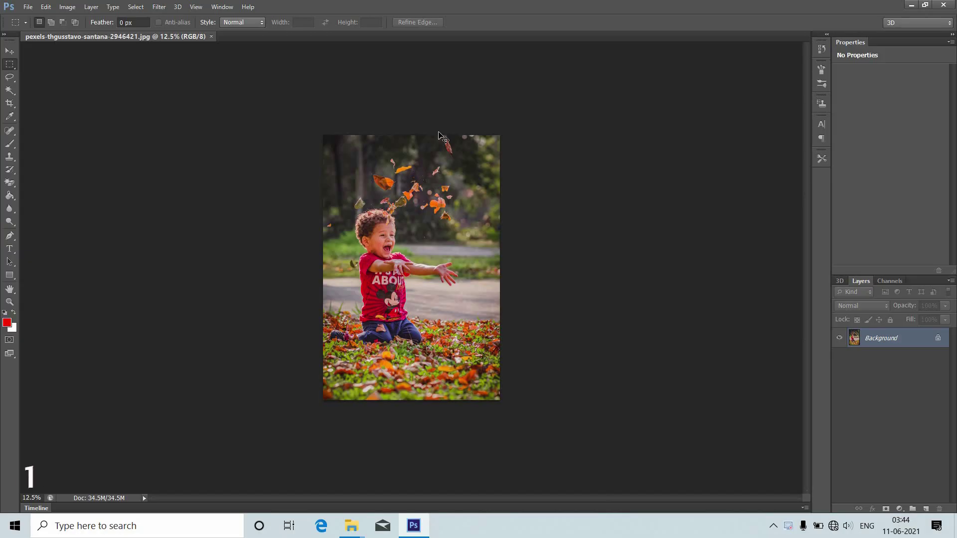
key("ctrl+plus")
key("ctrl+plus")
key("ctrl+plus")
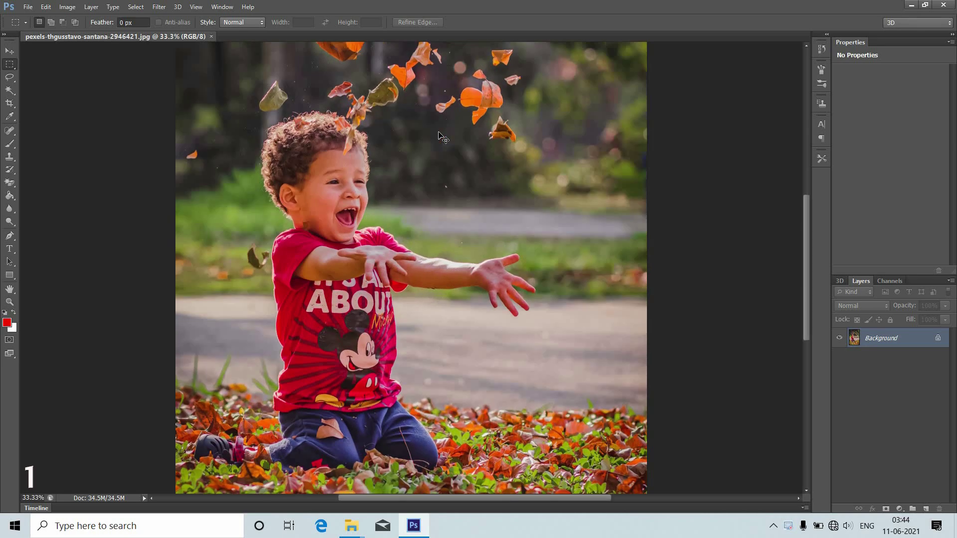
key("ctrl+plus")
key("ctrl+plus")
key("ctrl+plus")
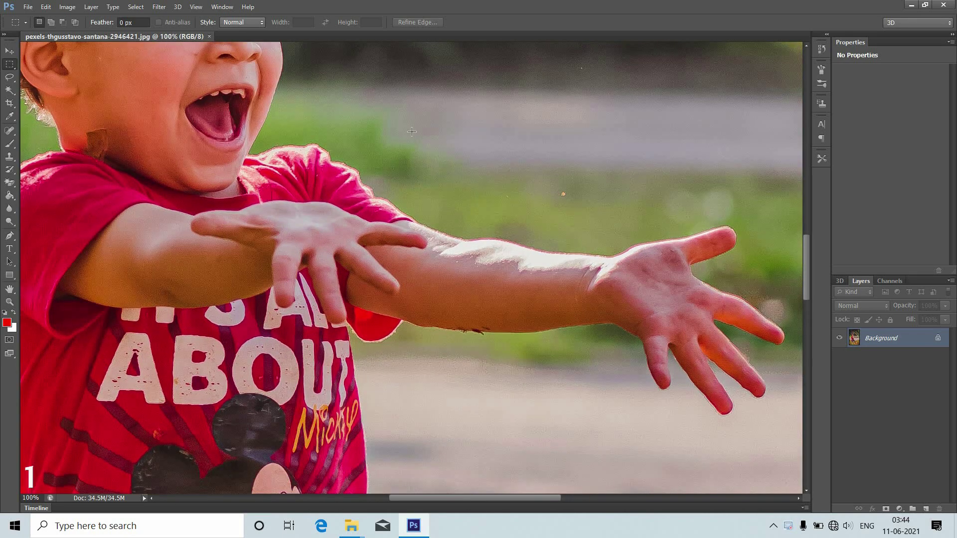
left_click(9, 289)
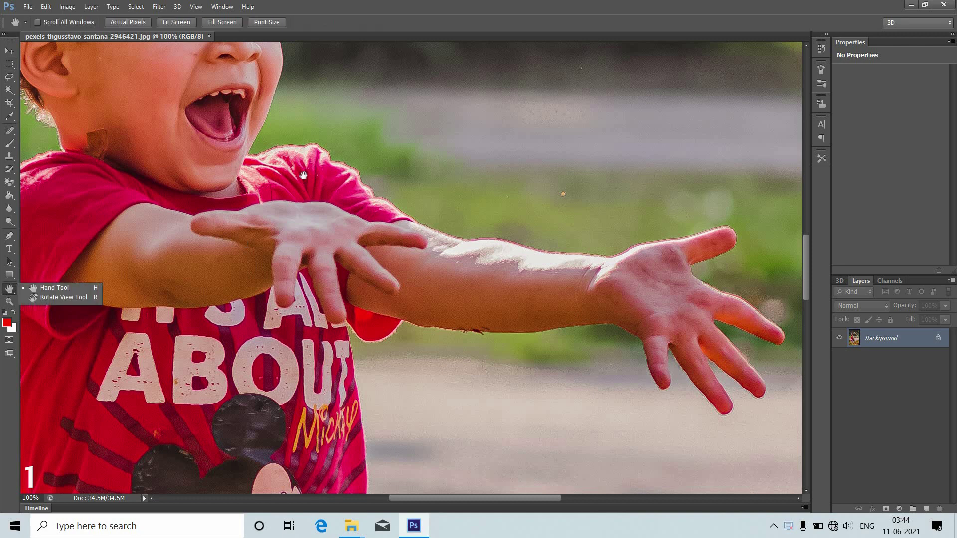
left_click_drag(326, 305, 341, 392)
left_click_drag(530, 107, 584, 252)
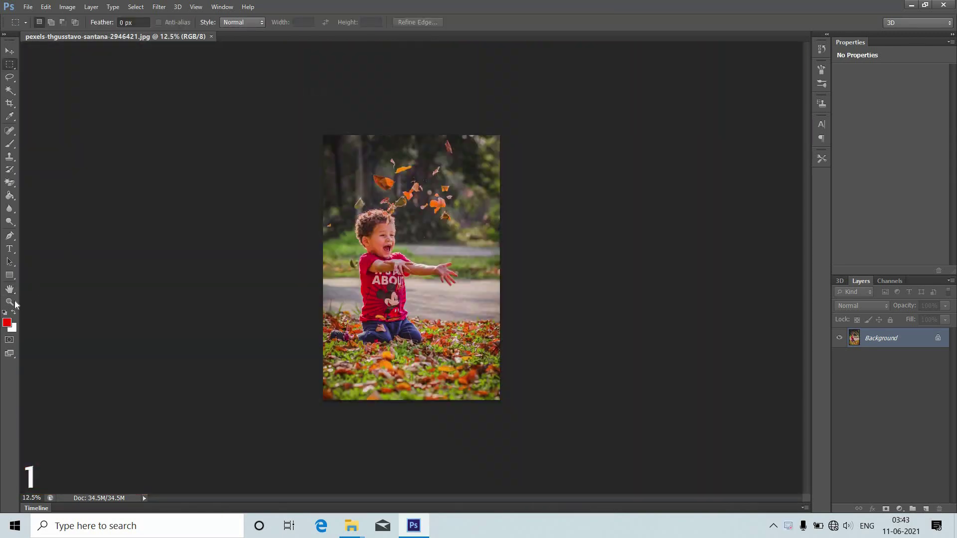
left_click(494, 280)
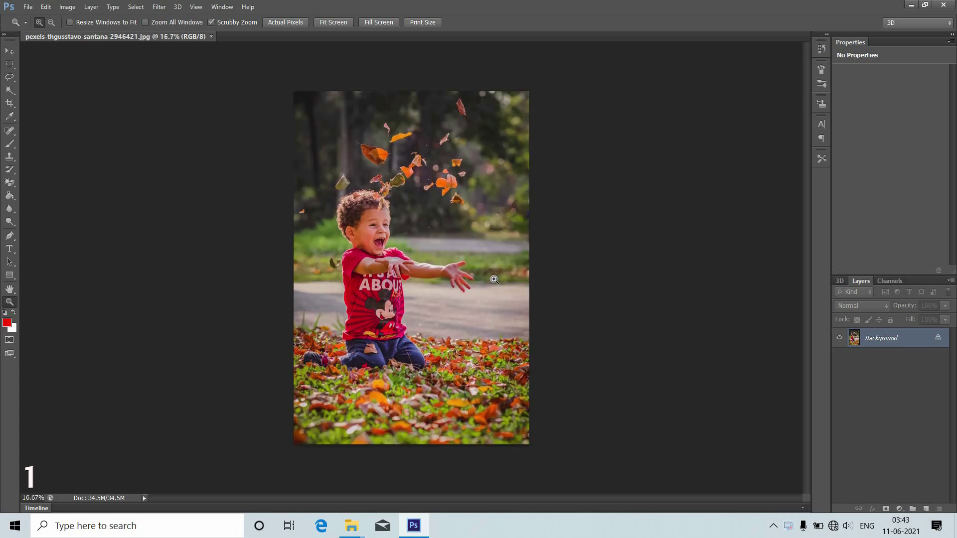
left_click(495, 279)
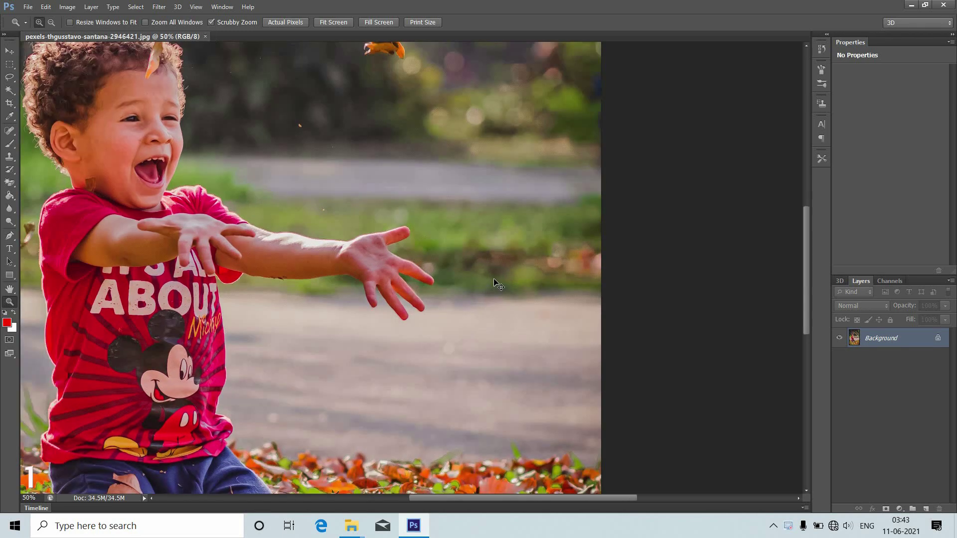
left_click(494, 280)
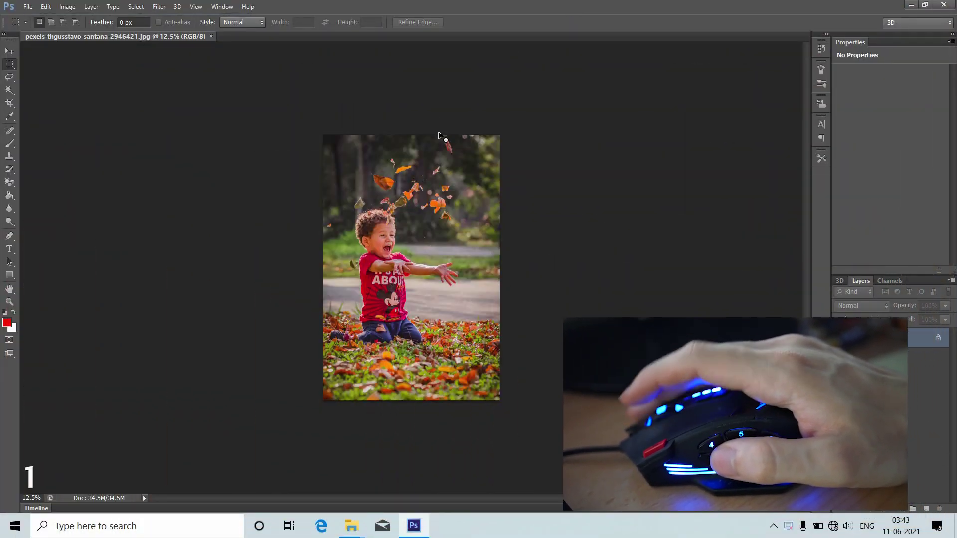
key("ctrl+plus")
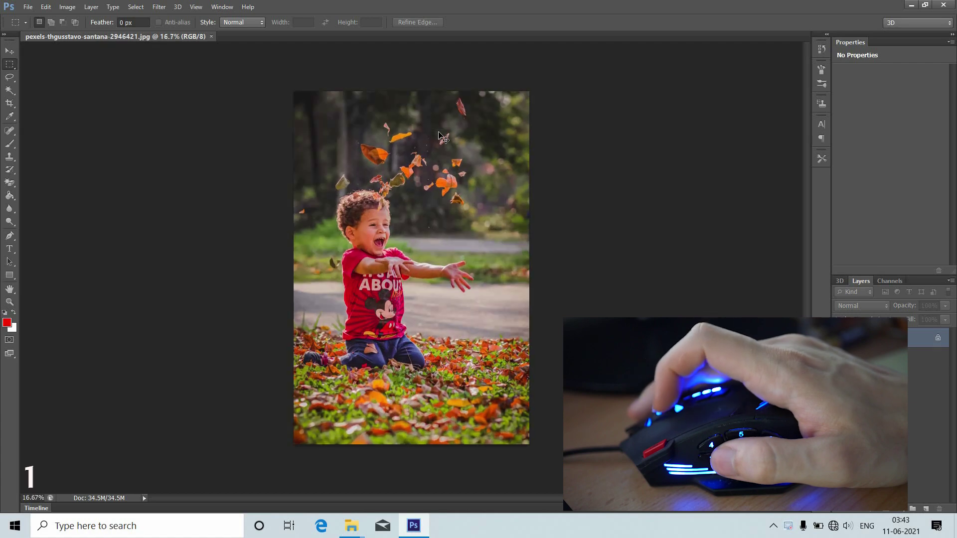
key("ctrl+plus")
key("ctrl+plus")
key("ctrl+plus")
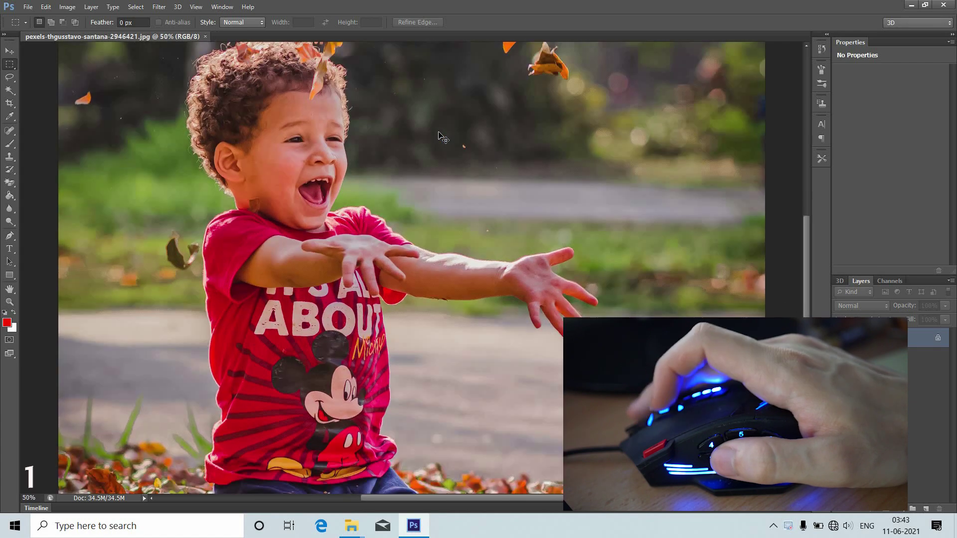
key("ctrl+minus")
key("ctrl+minus")
key("ctrl+minus")
key("ctrl+minus")
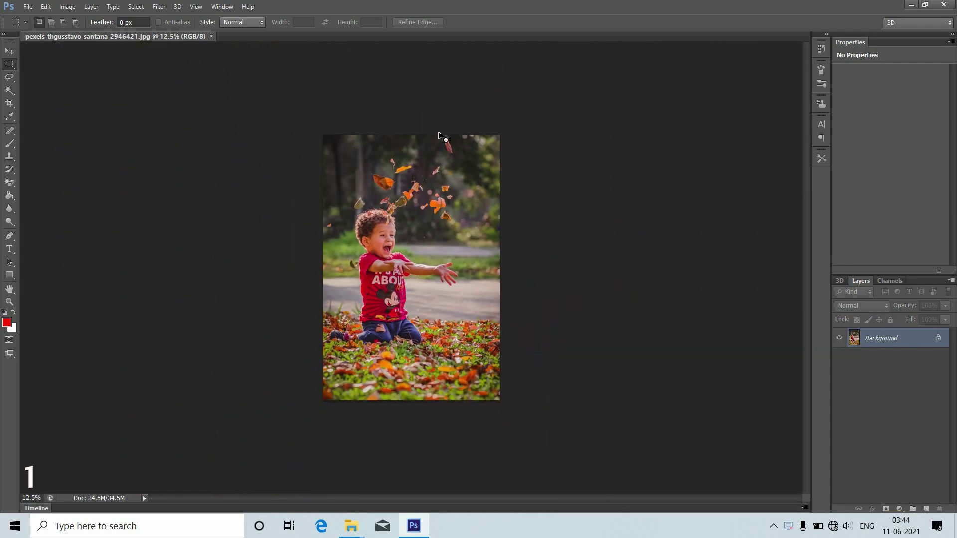
key("ctrl+plus")
key("h")
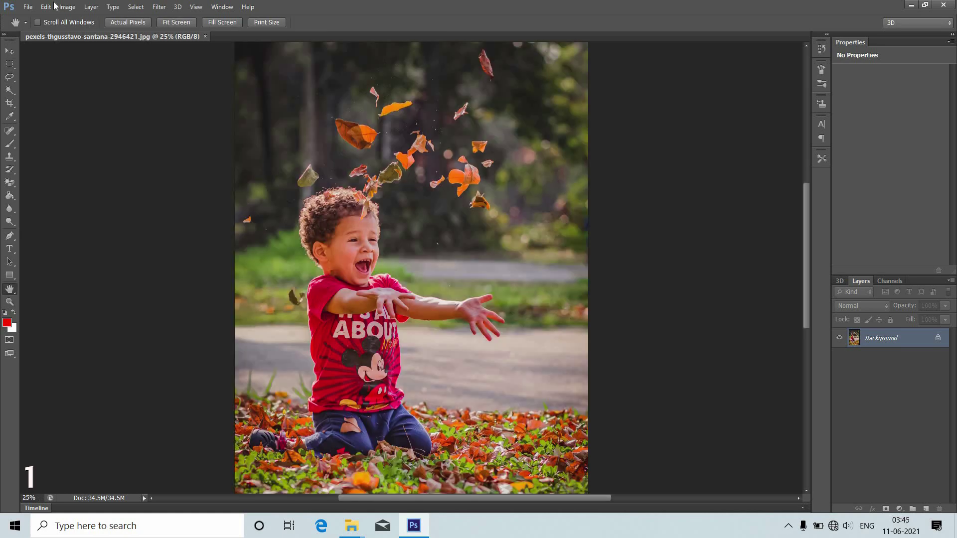
Confirm Zoom with Scroll Wheel is enabled in Edit > Preferences > General and accept with OK
left_click(46, 7)
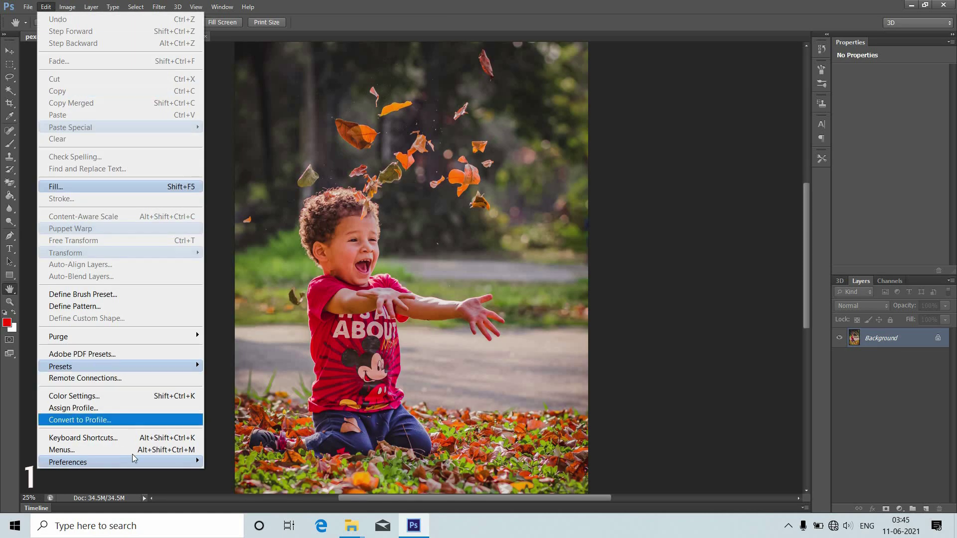
mouse_move(68, 462)
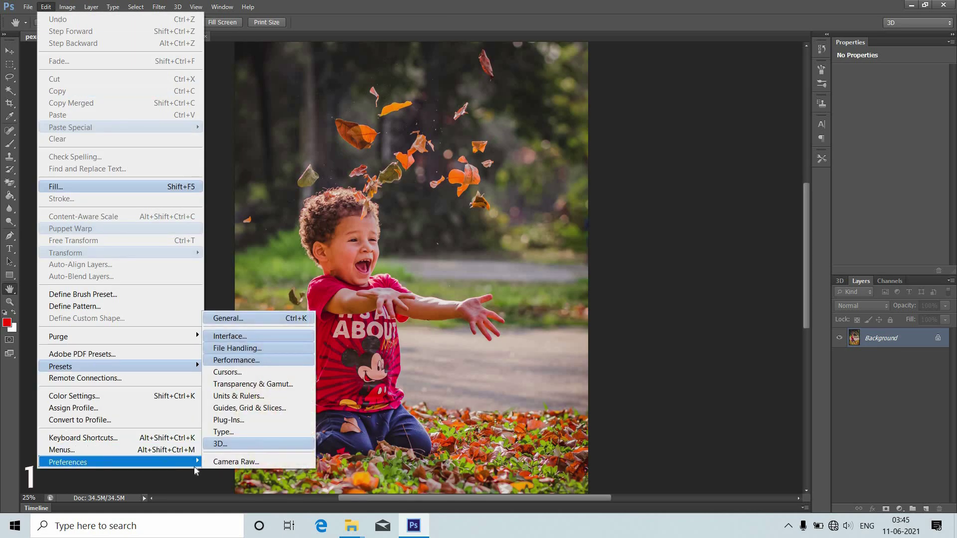
left_click(236, 319)
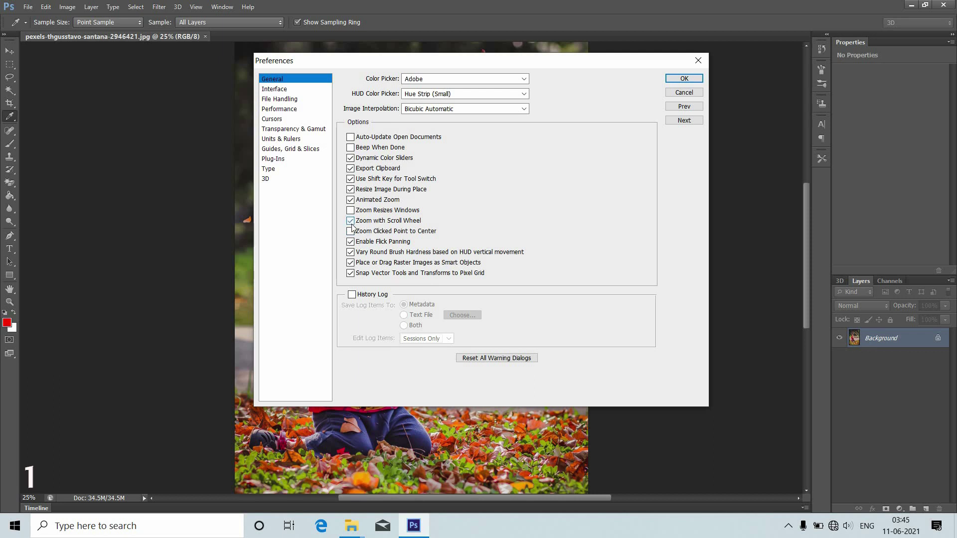
left_click(684, 79)
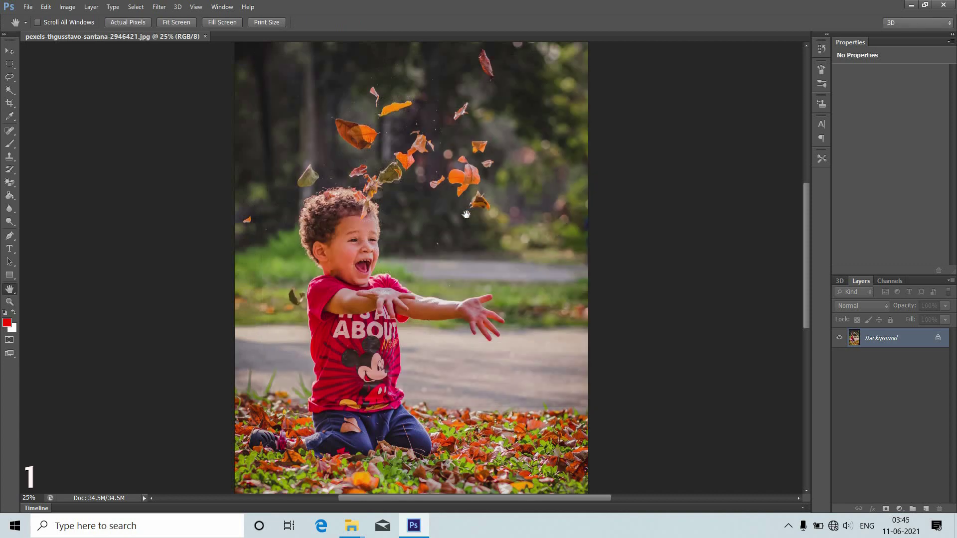
Zoom in and back out on the image using the scroll wheel
scroll(466, 215, "up", 2)
scroll(467, 214, "up", 2)
scroll(466, 214, "up", 2)
scroll(466, 215, "up", 2)
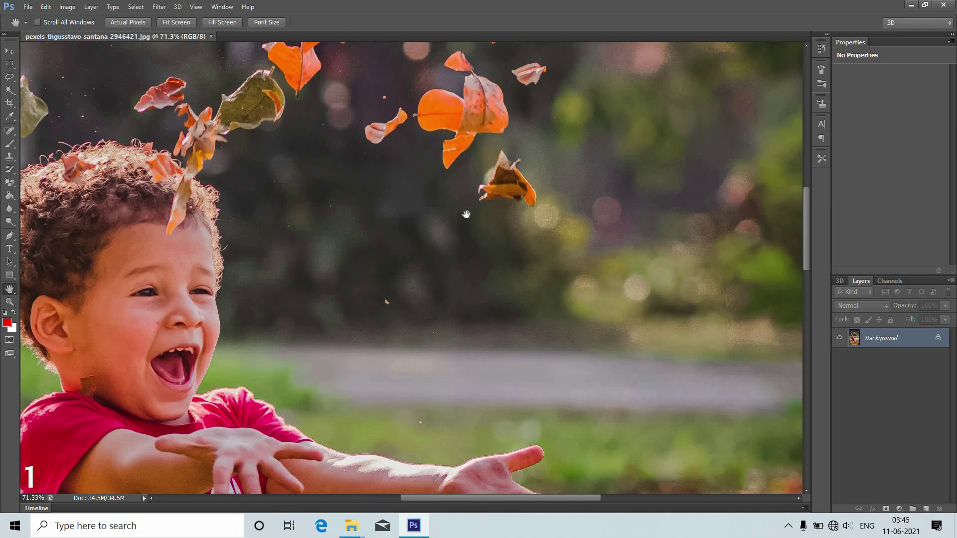
scroll(466, 214, "up", 1)
scroll(75, 307, "up", 1)
scroll(76, 306, "up", 1)
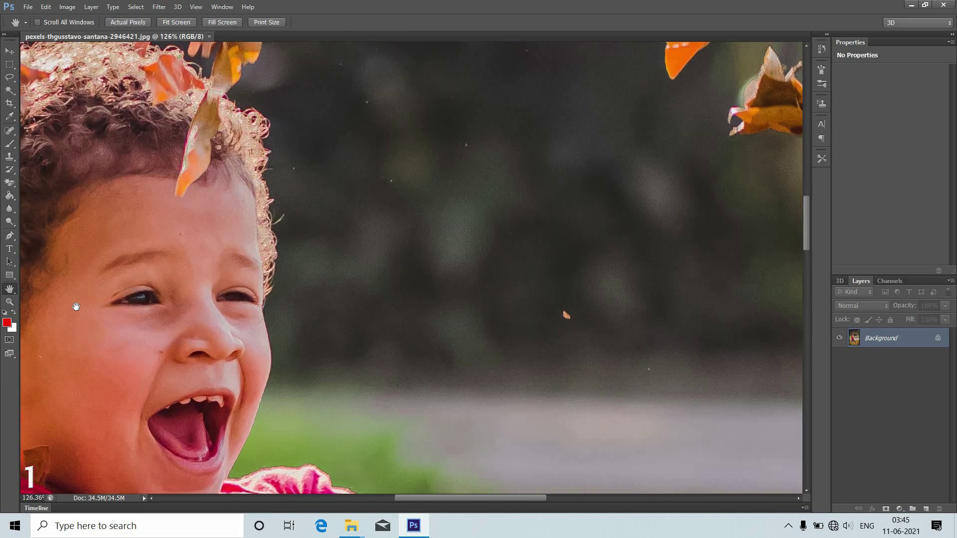
scroll(76, 307, "up", 1)
scroll(86, 304, "up", 1)
scroll(86, 304, "down", 3)
scroll(87, 306, "down", 3)
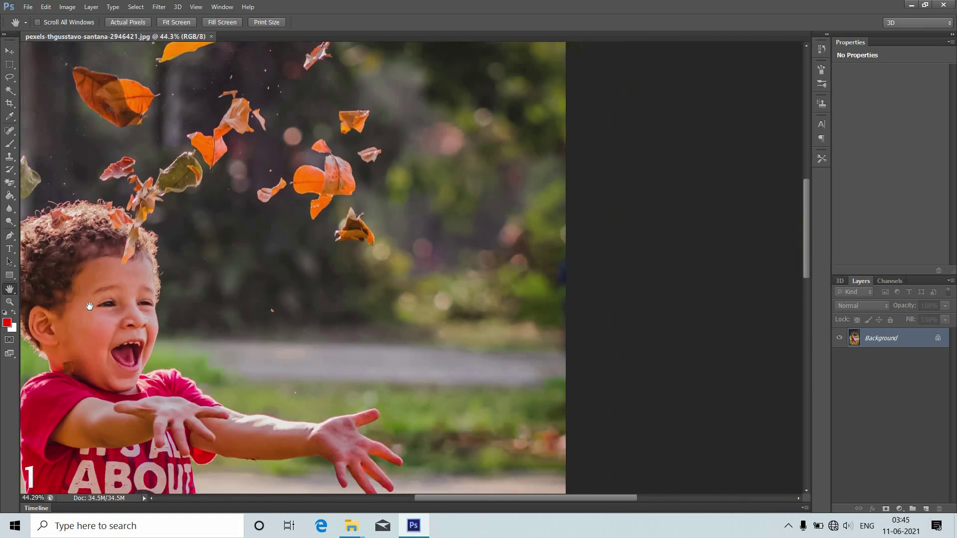
scroll(88, 306, "down", 3)
scroll(98, 307, "down", 3)
scroll(99, 307, "down", 1)
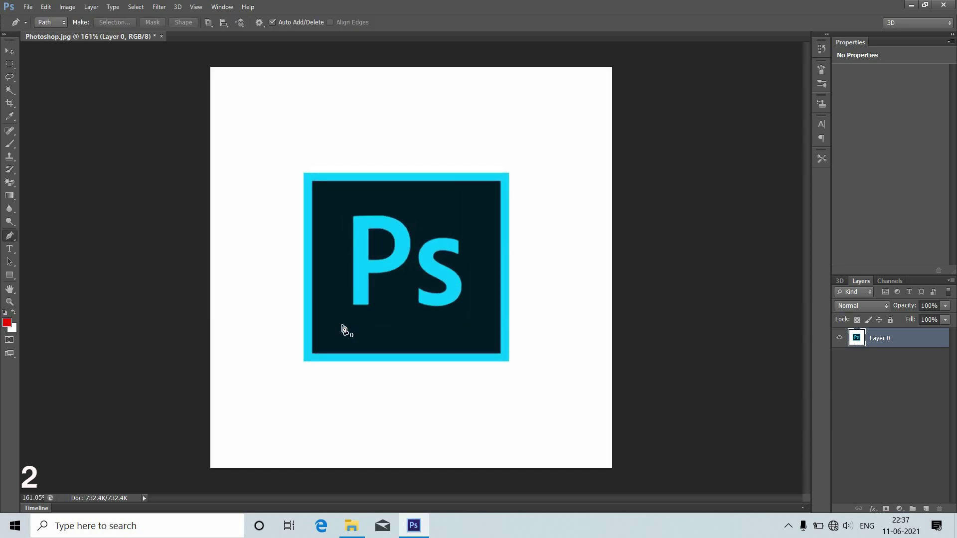
Trace a closed Pen path around the Ps logo square and turn it into a selection
left_click(282, 380)
left_click(284, 131)
left_click(557, 131)
left_click(557, 380)
left_click(283, 380)
left_click(115, 23)
key("Return")
Copy the logo to a new layer, hide Layer 0, and nudge the logo up and right
key("ctrl+j")
left_click(840, 358)
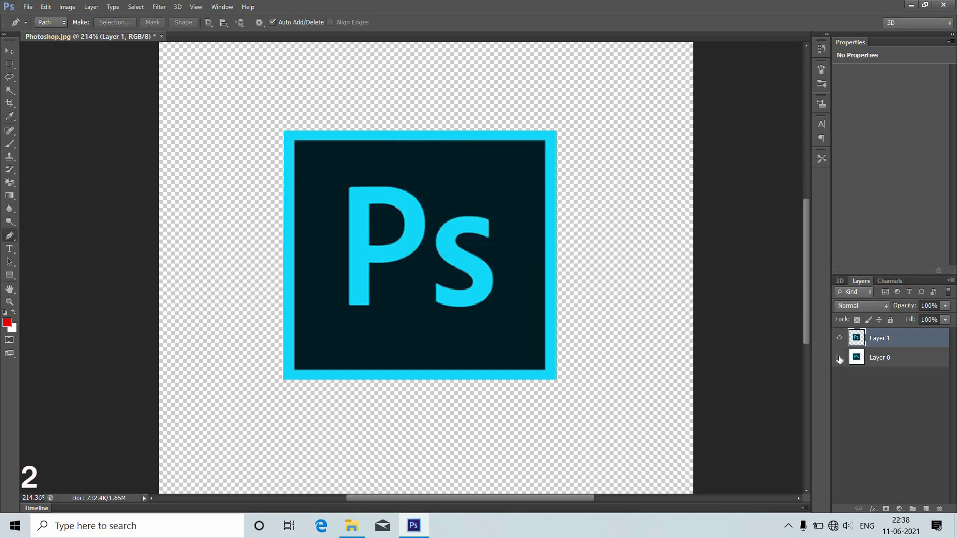
left_click(9, 51)
scroll(428, 259, "down", 4)
mouse_move(427, 258)
left_mouse_down()
mouse_move(528, 252)
mouse_move(519, 246)
left_mouse_up()
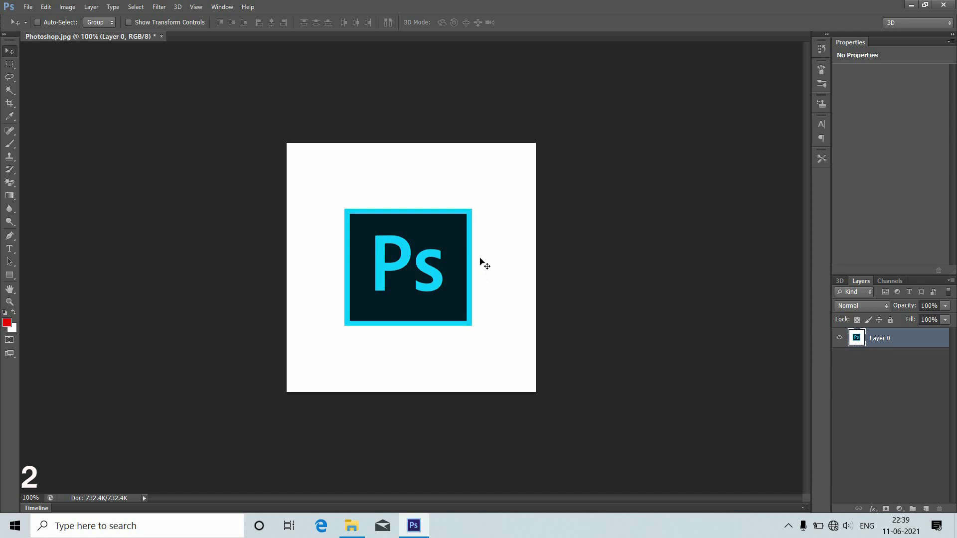
Erase the white background around the Ps logo with the Magic Eraser Tool
key("m")
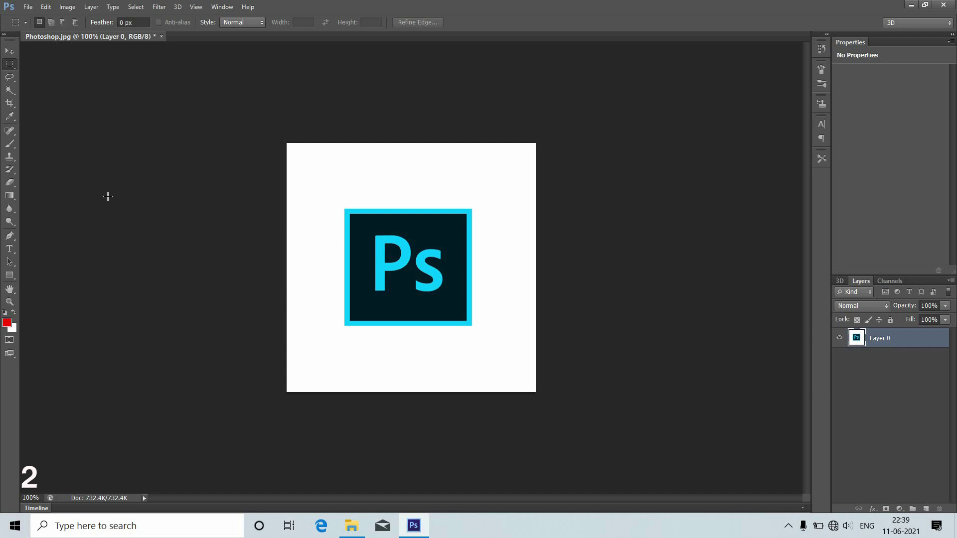
left_click(12, 183)
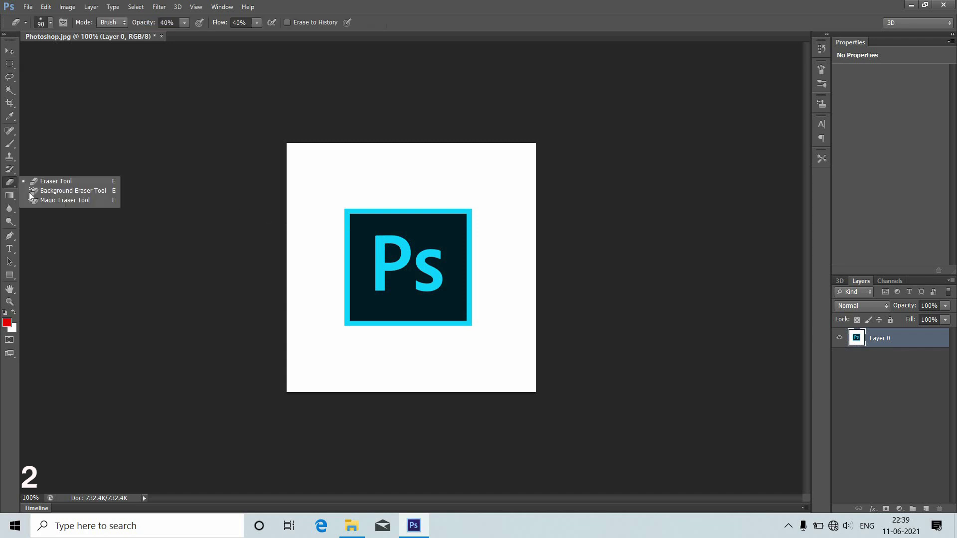
left_click(73, 200)
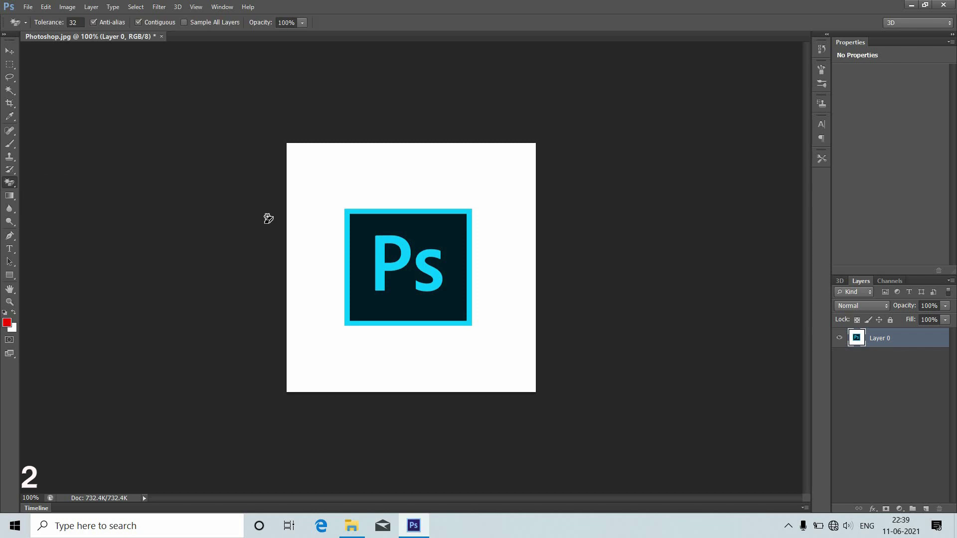
left_click(348, 182)
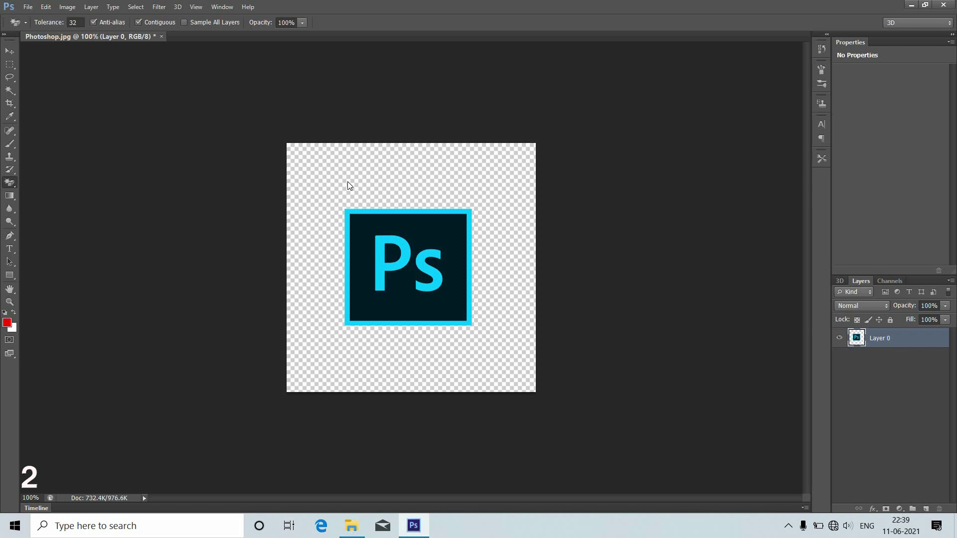
left_click(10, 55)
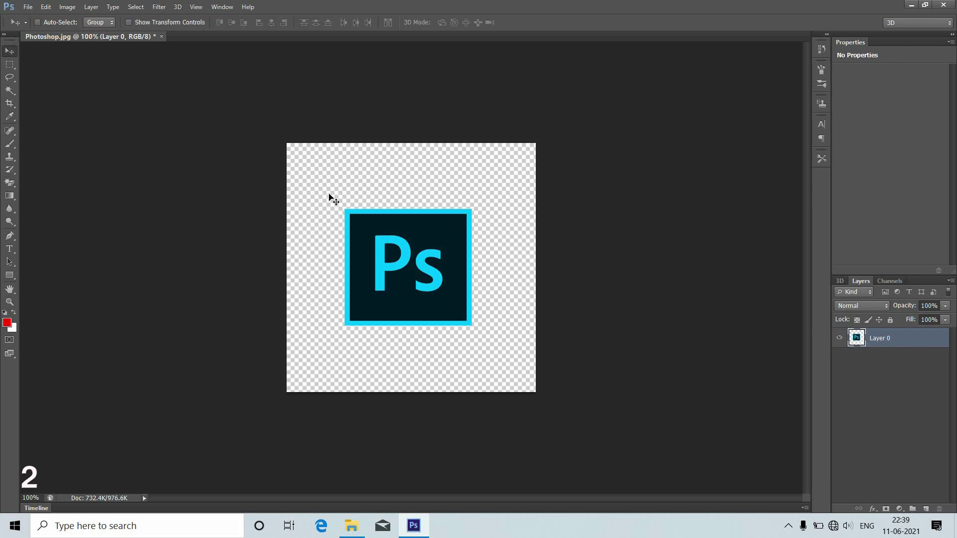
left_click_drag(372, 193, 357, 183)
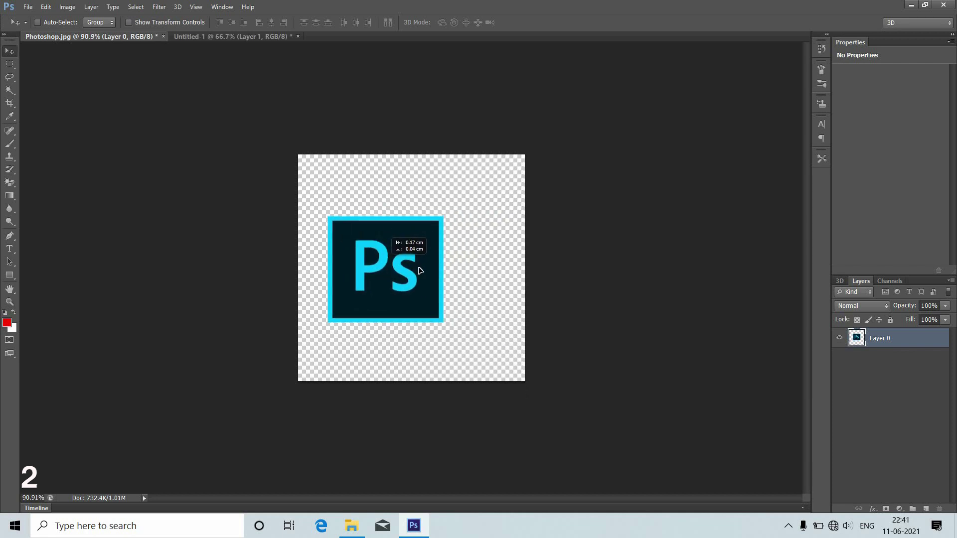
Drag the Ps logo into Untitled-1 and place it in the pink canvas's upper-left
mouse_move(425, 269)
left_mouse_down()
mouse_move(239, 39)
mouse_move(374, 272)
mouse_move(501, 221)
left_mouse_up()
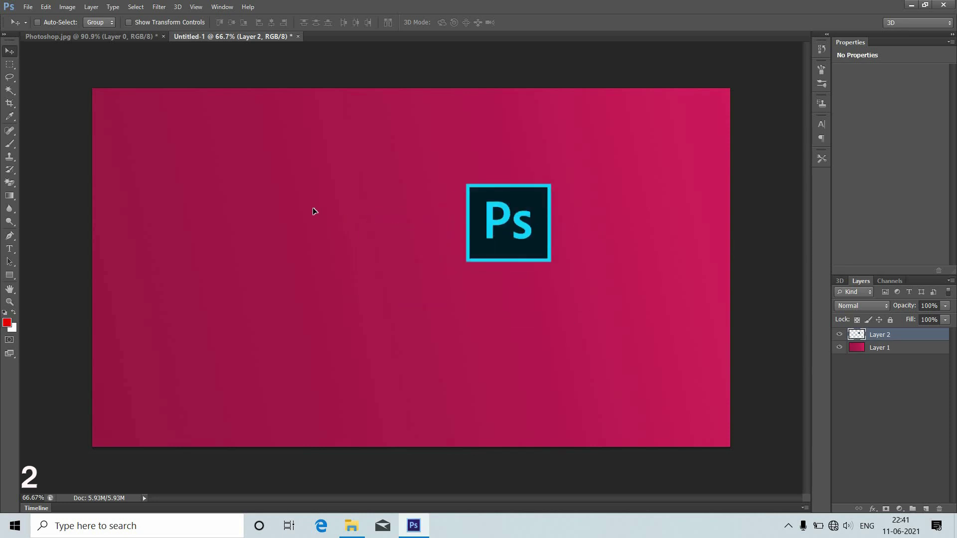
left_click_drag(502, 223, 438, 235)
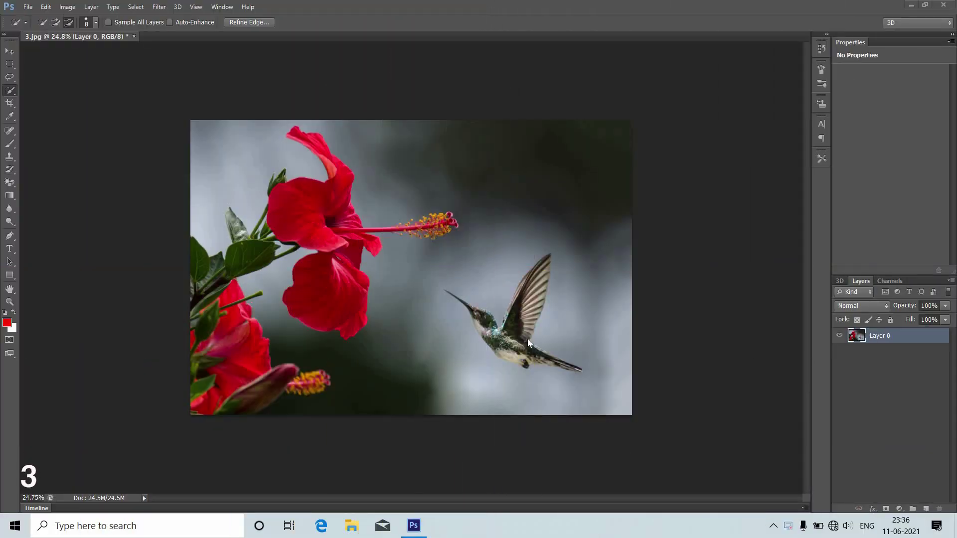
Select the hummingbird with the Quick Selection Tool and zoom in on it
left_click(520, 334)
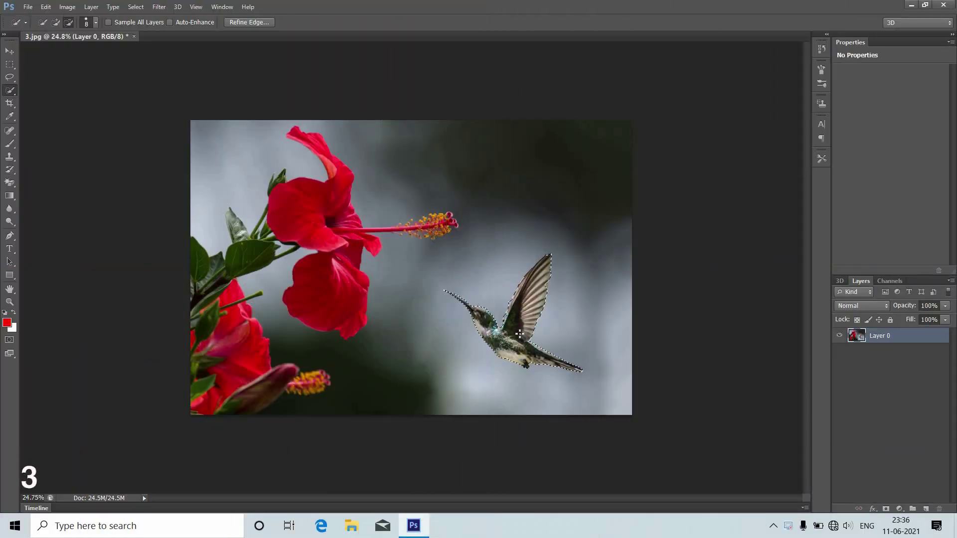
scroll(520, 334, "up", 1)
scroll(520, 334, "up", 2)
scroll(520, 334, "up", 2)
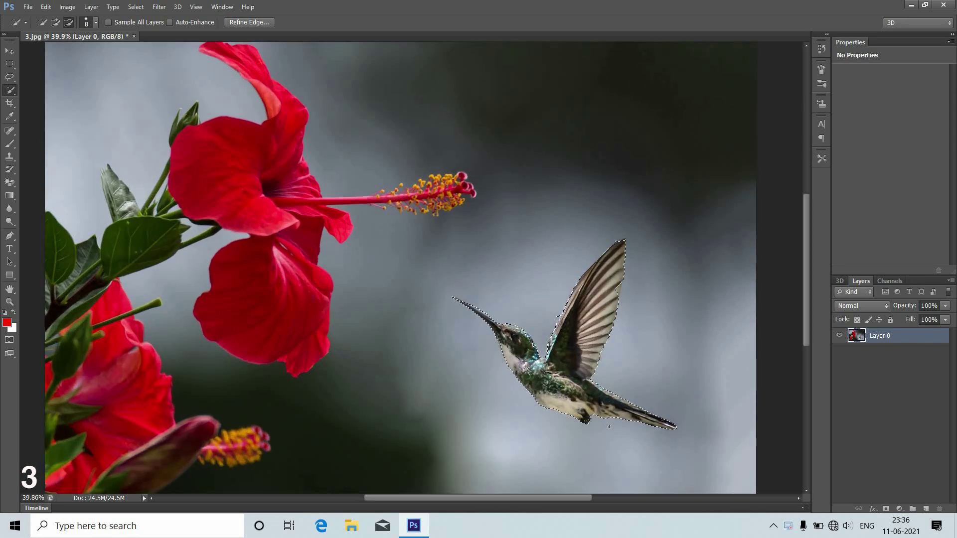
scroll(609, 427, "up", 2)
scroll(610, 427, "up", 1)
scroll(610, 427, "up", 1)
scroll(609, 426, "up", 1)
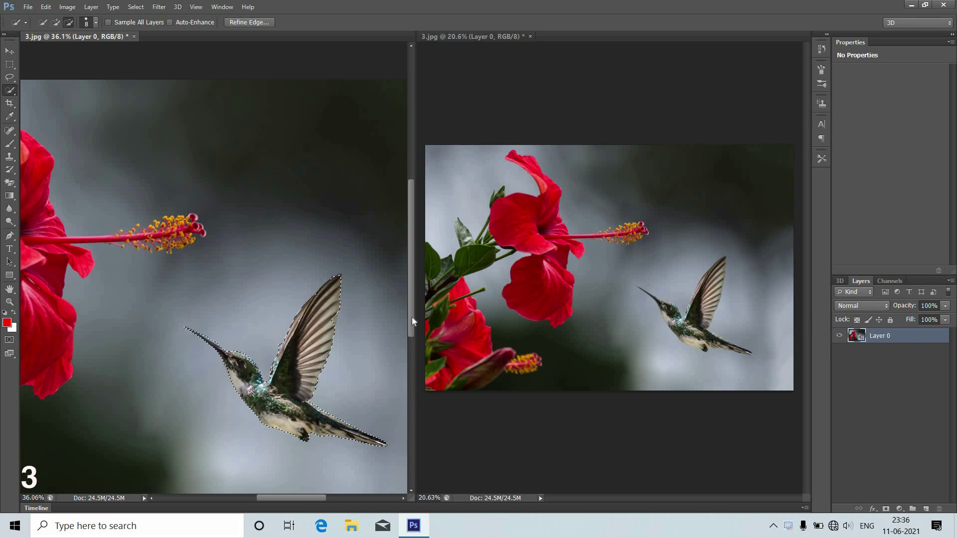
Open a New Window of 3.jpg and arrange both views 2-up Vertical
left_click_drag(412, 317, 412, 340)
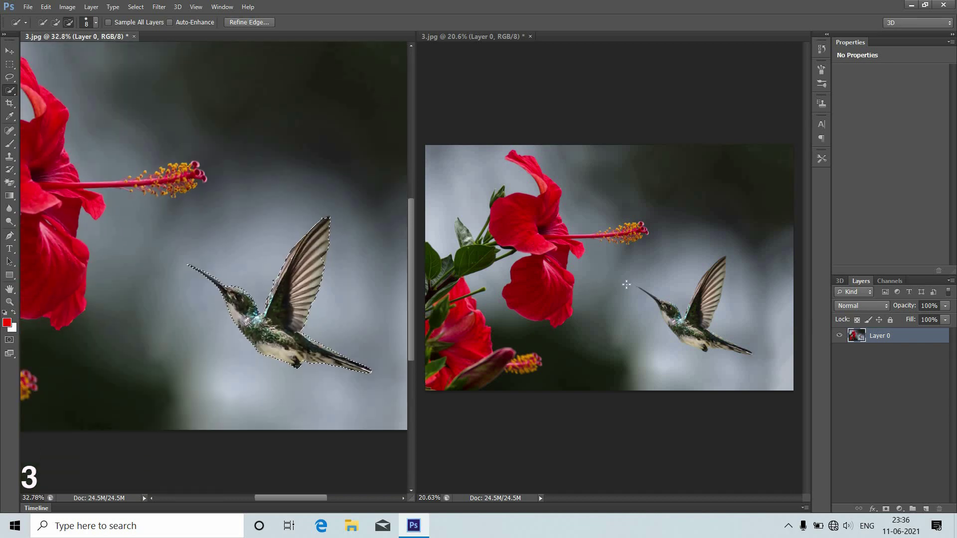
left_click(317, 296)
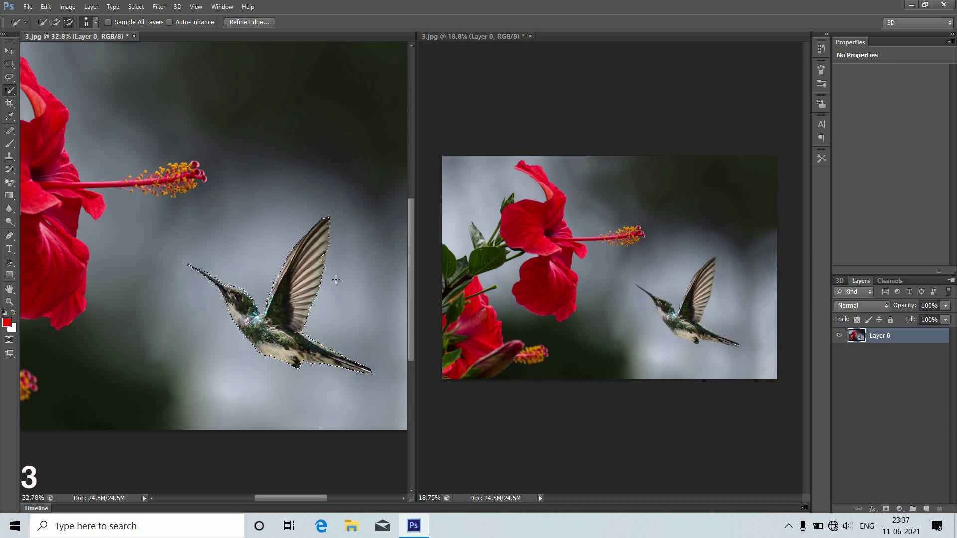
scroll(288, 246, "down", 1)
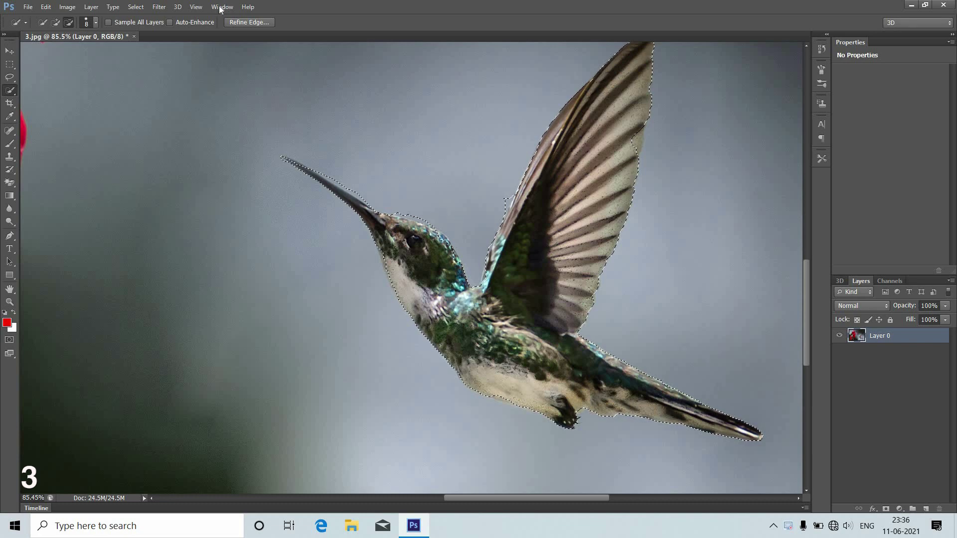
left_click(221, 7)
mouse_move(235, 20)
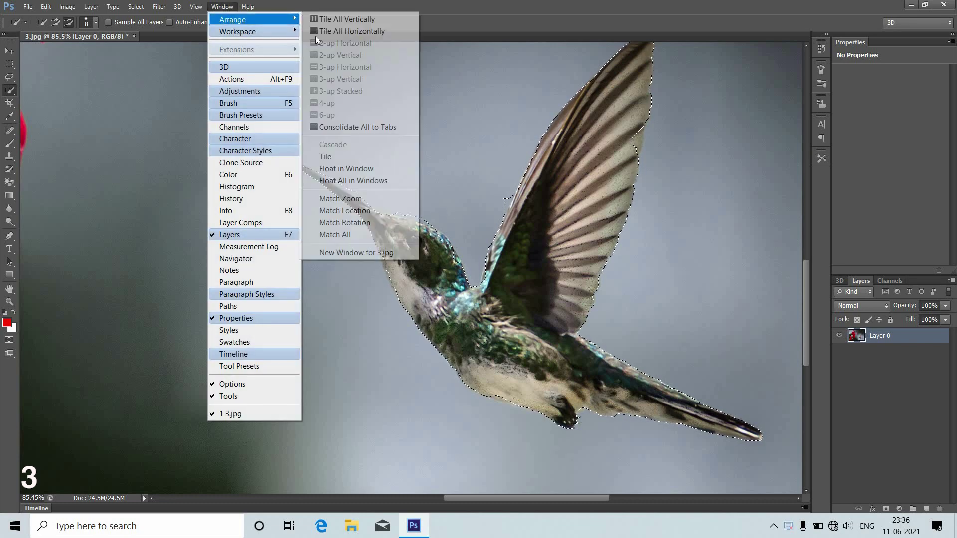
left_click(349, 252)
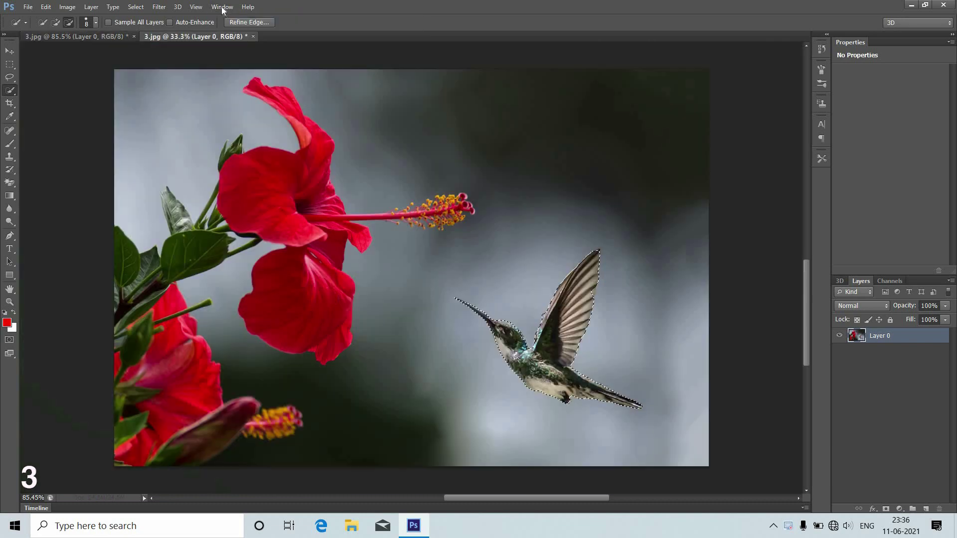
left_click(223, 7)
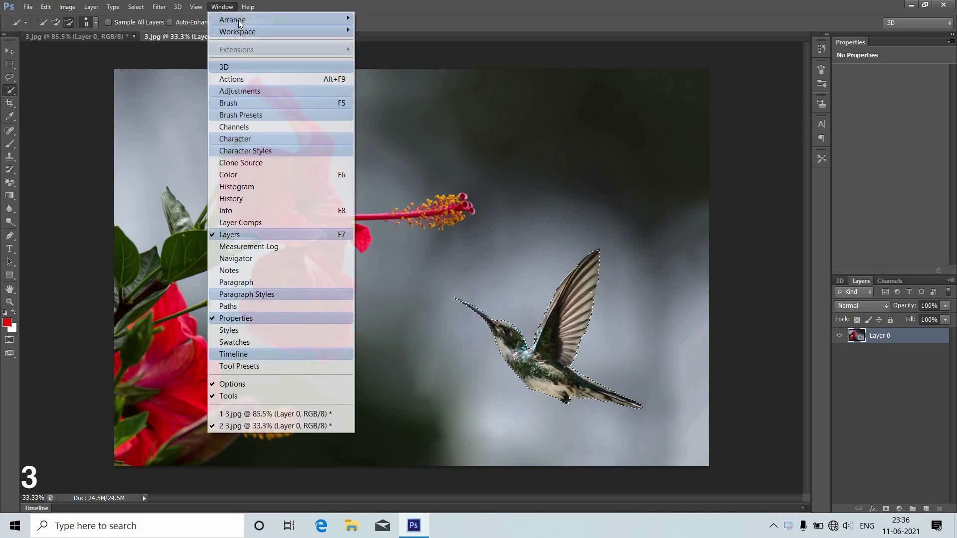
mouse_move(254, 19)
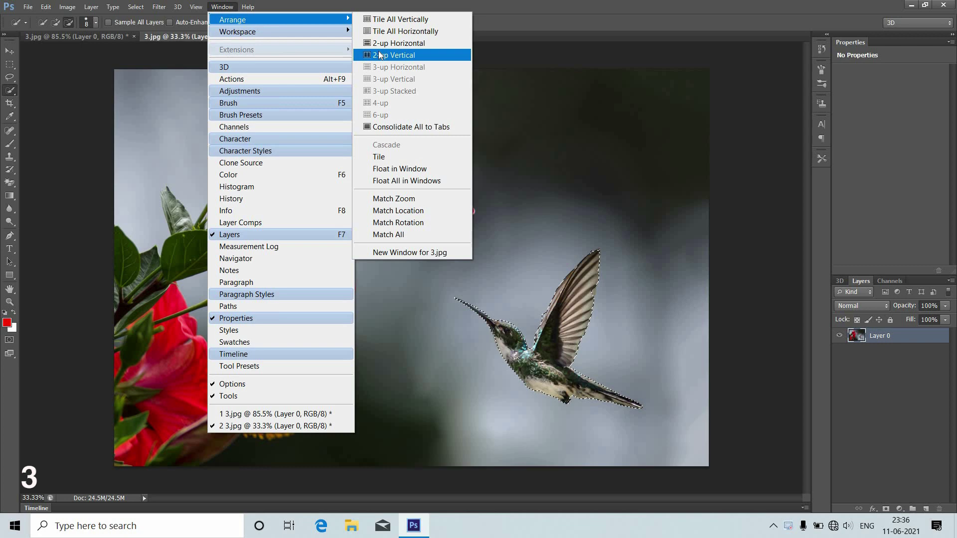
left_click(379, 54)
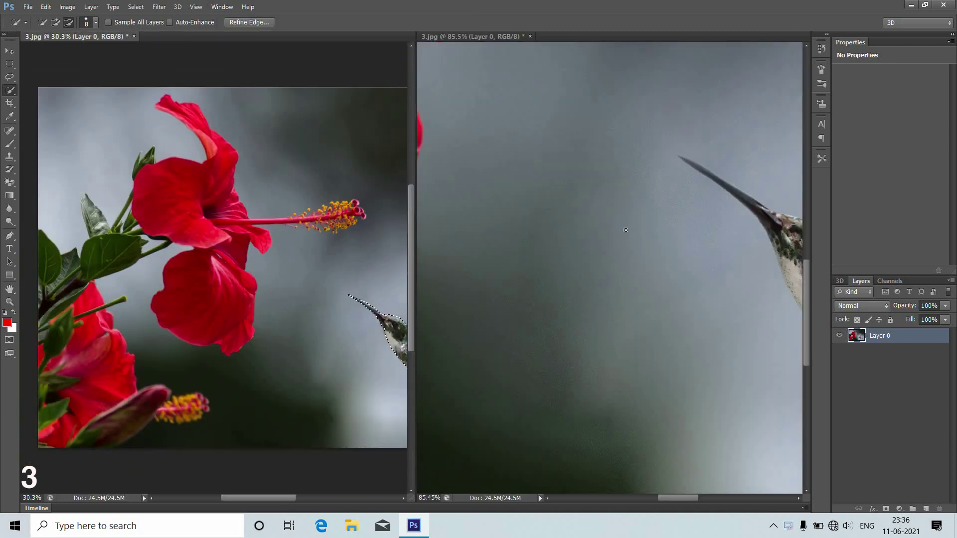
Zoom out and paint a Content-Aware Spot Healing stroke over the hummingbird in the left view
scroll(623, 224, "down", 5)
scroll(618, 223, "down", 2)
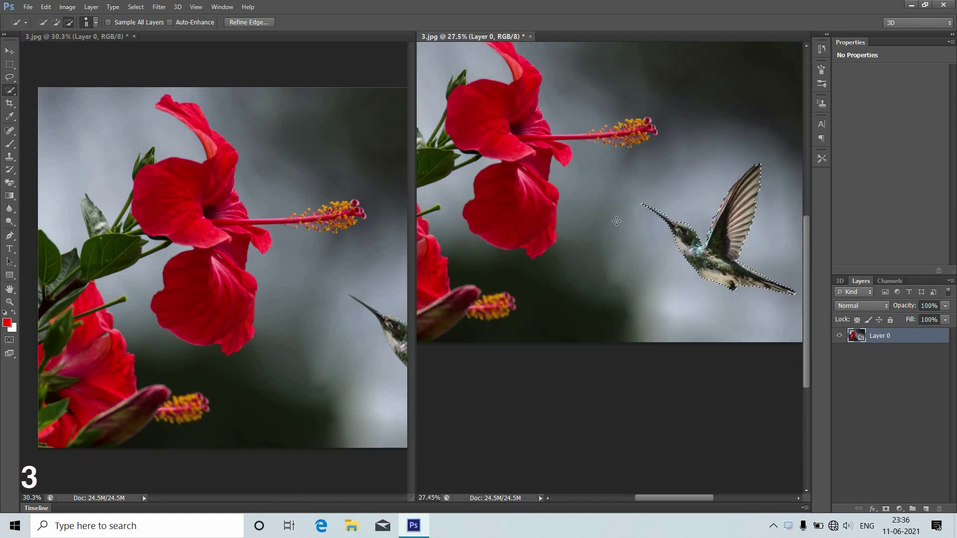
scroll(617, 223, "down", 1)
scroll(617, 223, "down", 2)
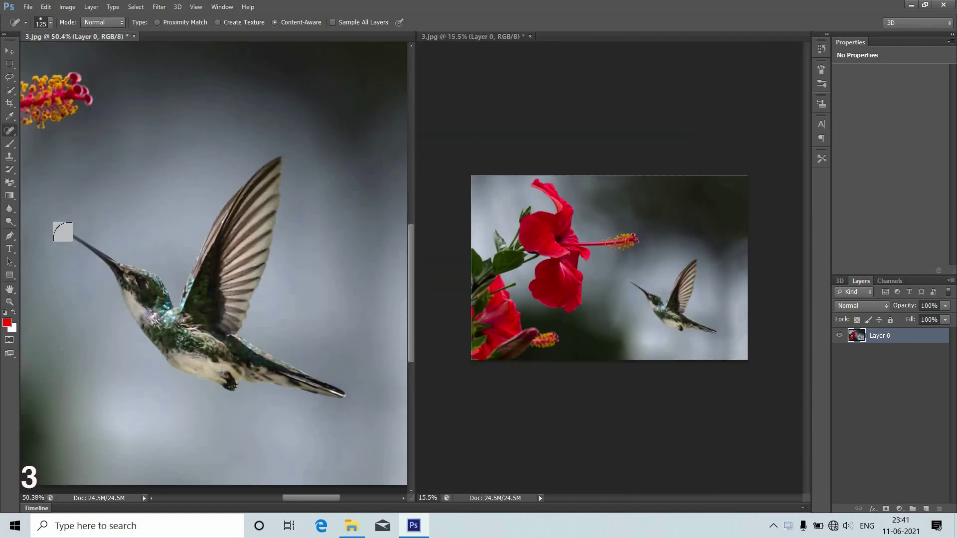
mouse_move(62, 230)
left_mouse_down()
mouse_move(327, 398)
mouse_move(240, 299)
mouse_move(239, 181)
mouse_move(135, 266)
mouse_move(213, 301)
mouse_move(263, 248)
left_mouse_up()
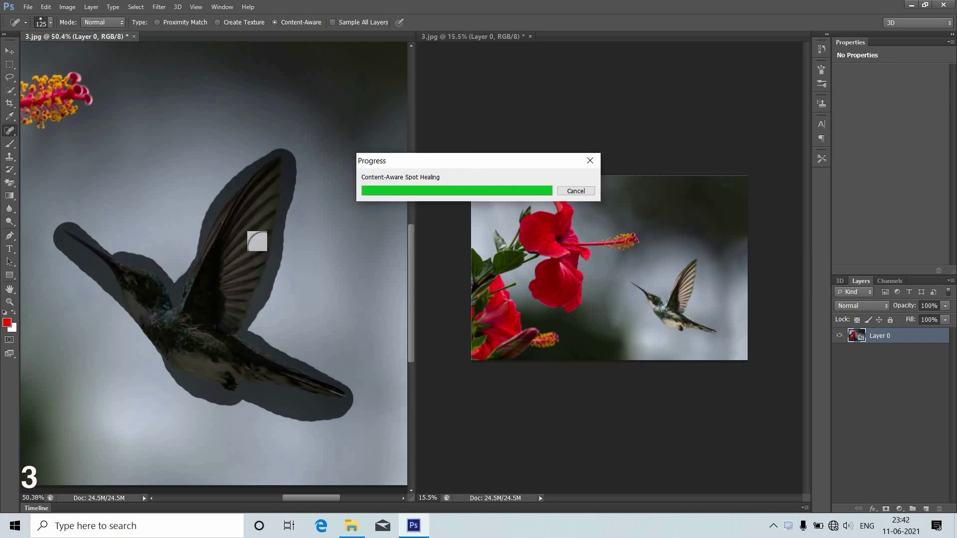
Heal the leftover dark patch and specks where the hummingbird was
left_click_drag(210, 287, 212, 319)
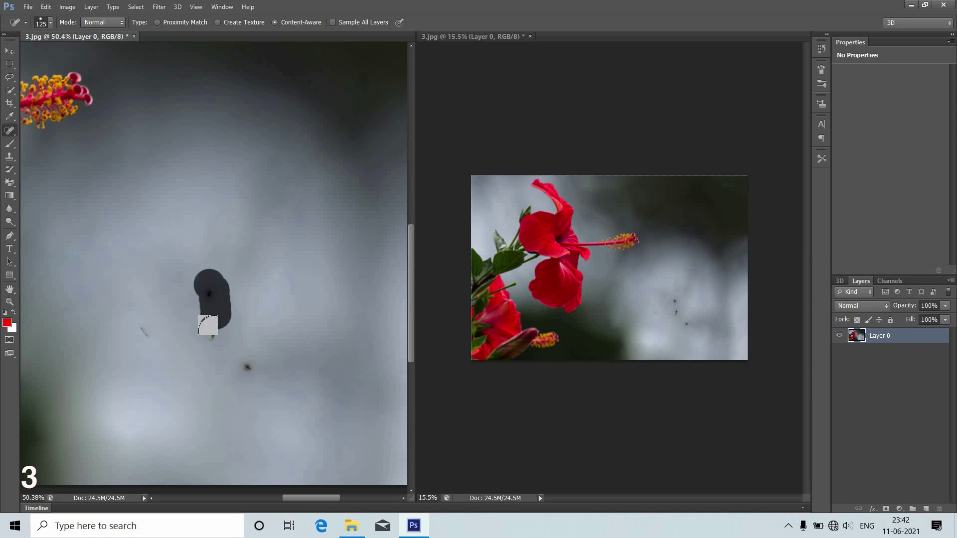
left_click(213, 331)
left_click(248, 368)
left_click_drag(138, 328, 150, 336)
scroll(196, 257, "down", 1)
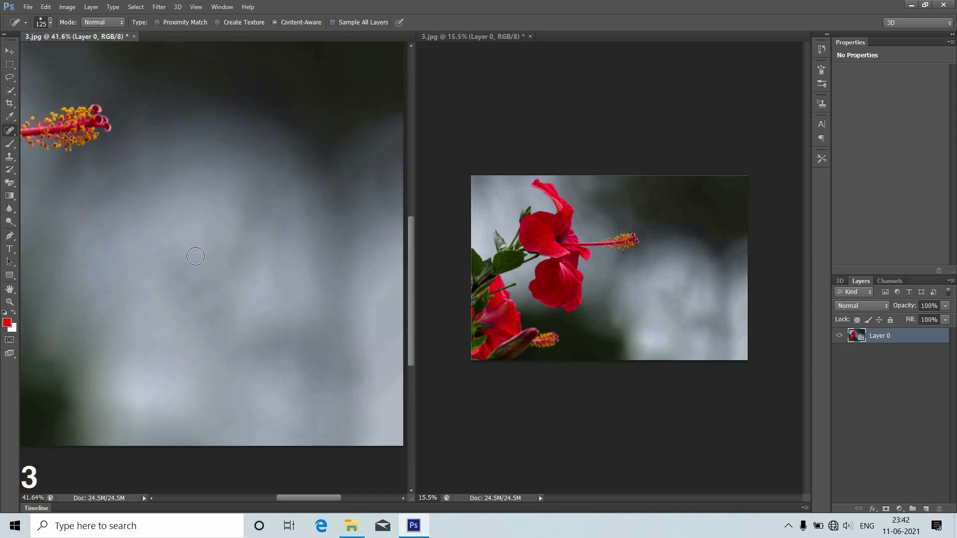
scroll(196, 256, "down", 4)
scroll(286, 499, "up", 1)
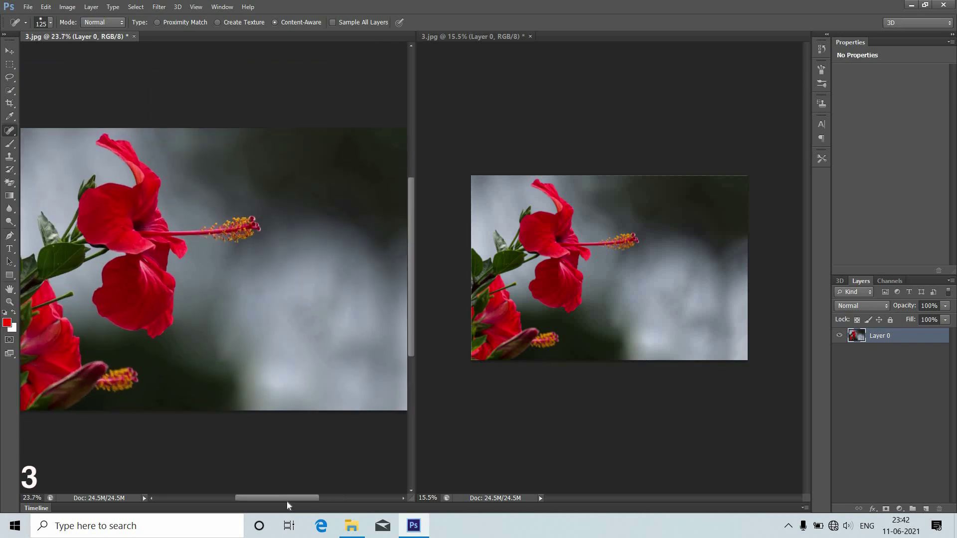
scroll(284, 461, "right", 2)
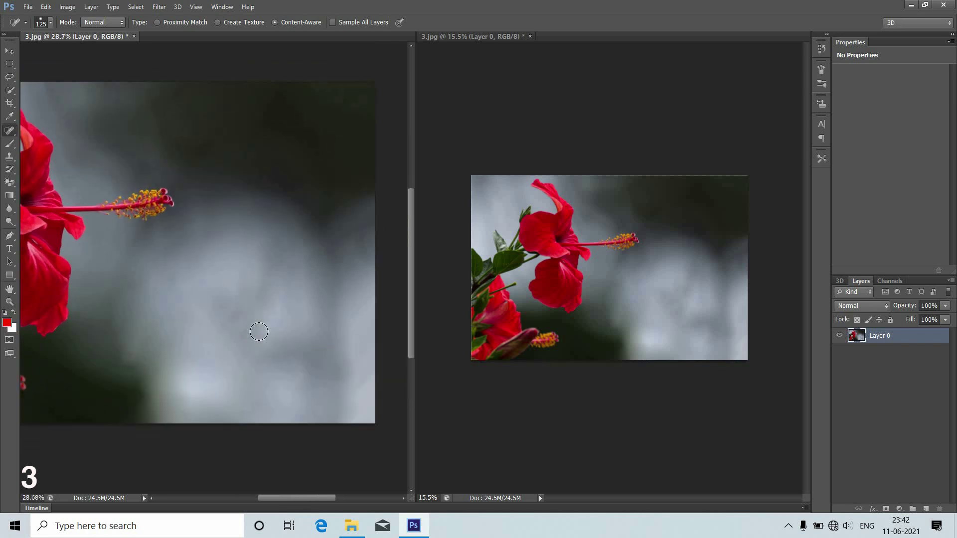
scroll(259, 332, "down", 1)
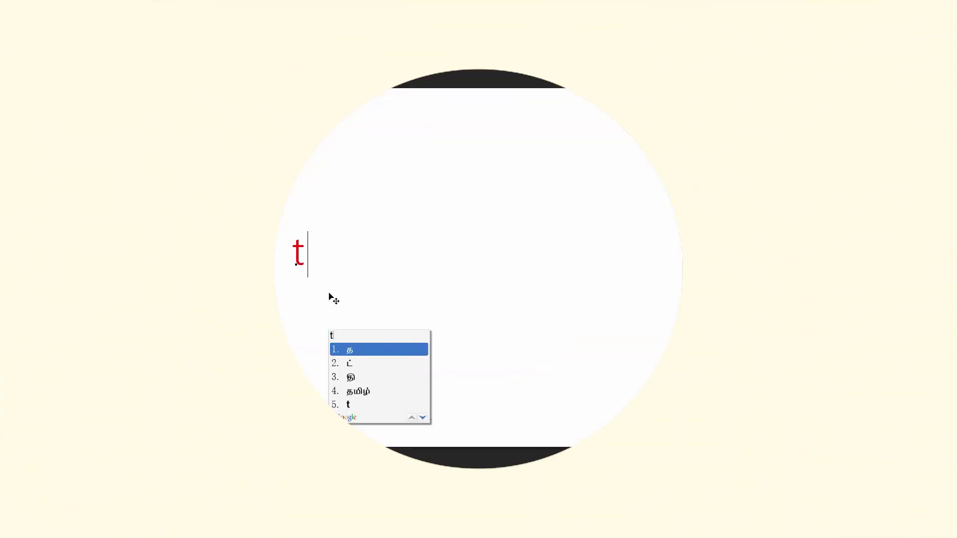
Type 'tamil', choose தமிழ் from the converter suggestions, and return to Photoshop
type("am")
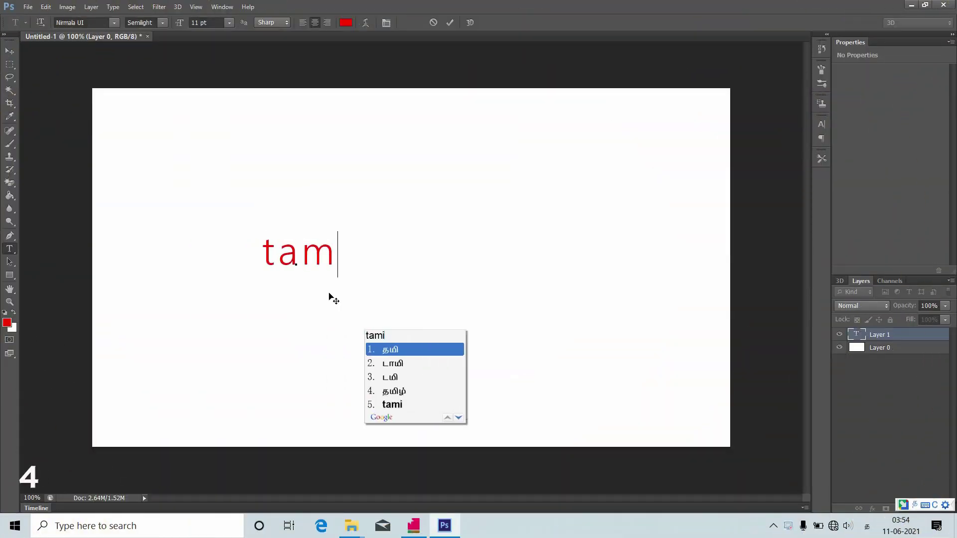
type("il")
left_click(415, 353)
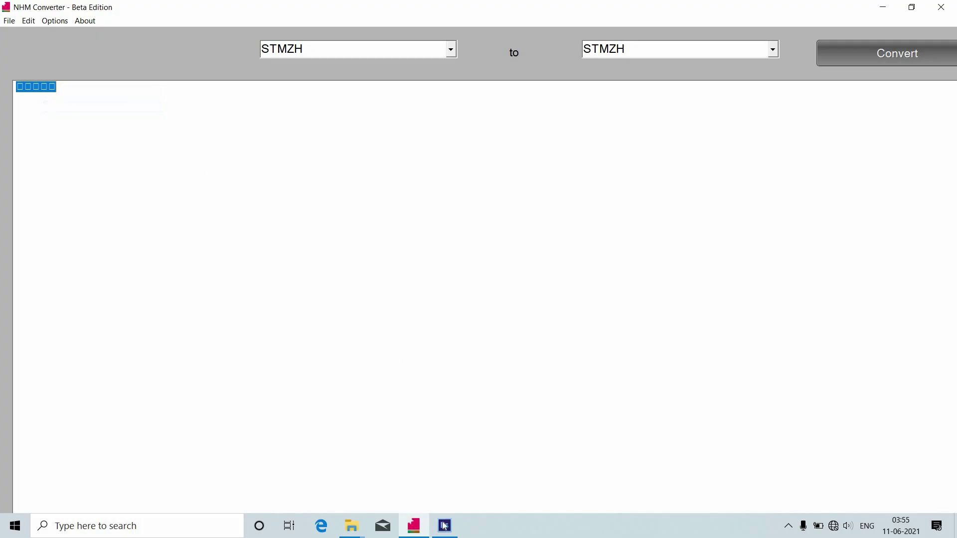
left_click(447, 532)
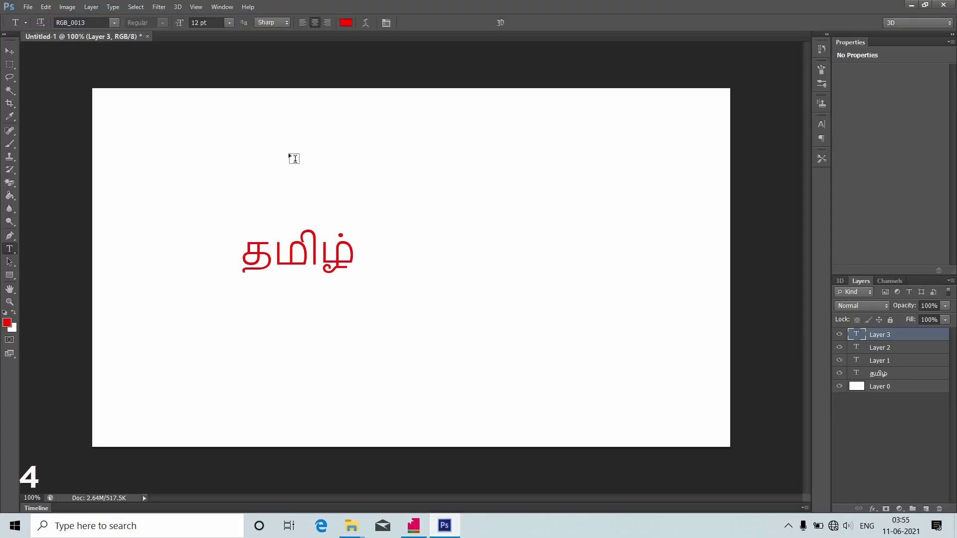
Paste the Tamil text into a new text layer and select its first characters
left_click(288, 153)
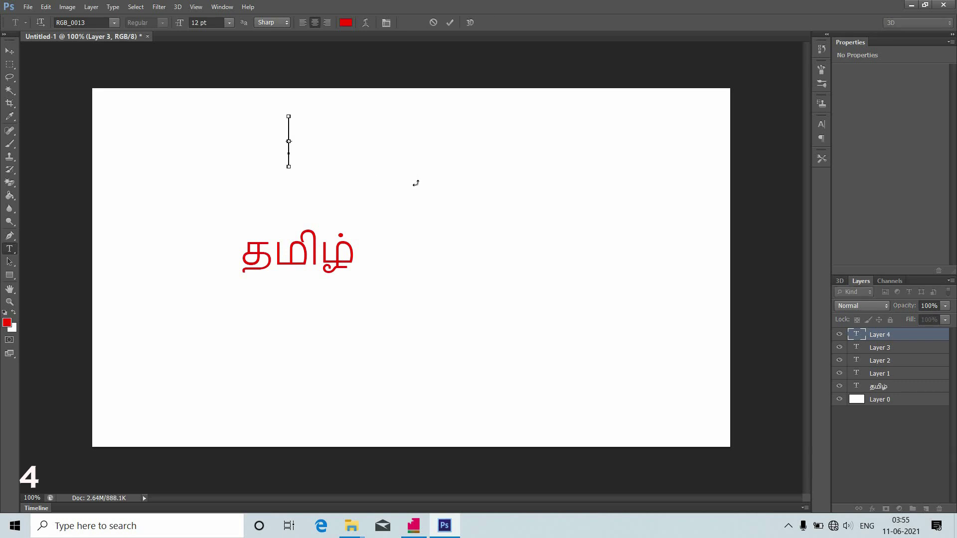
key("ctrl+v")
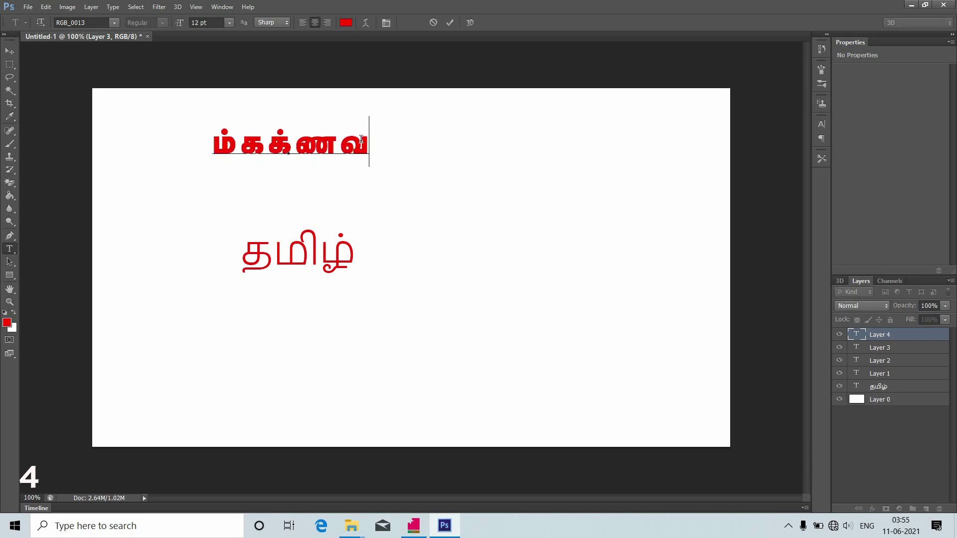
key("ctrl+a")
key("shift+Left")
key("shift+Left")
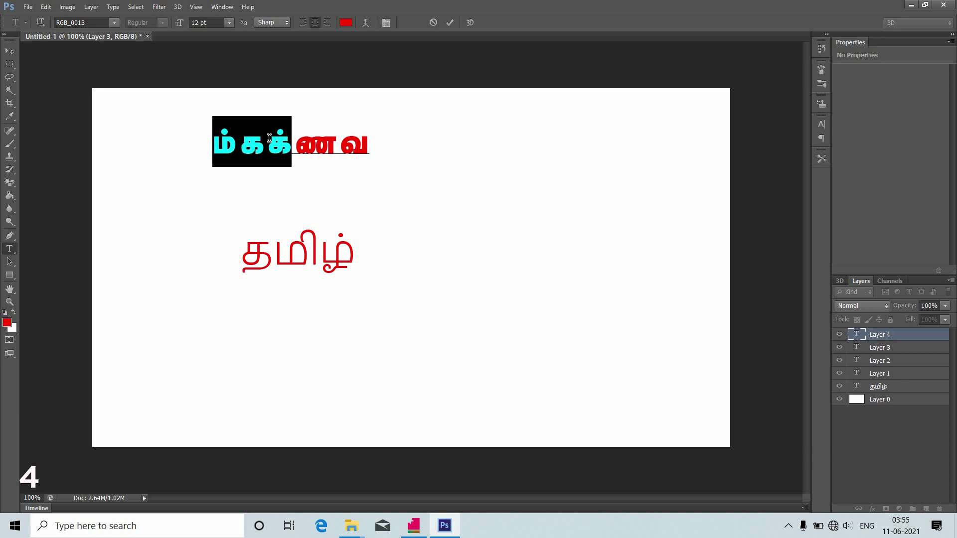
key("Left")
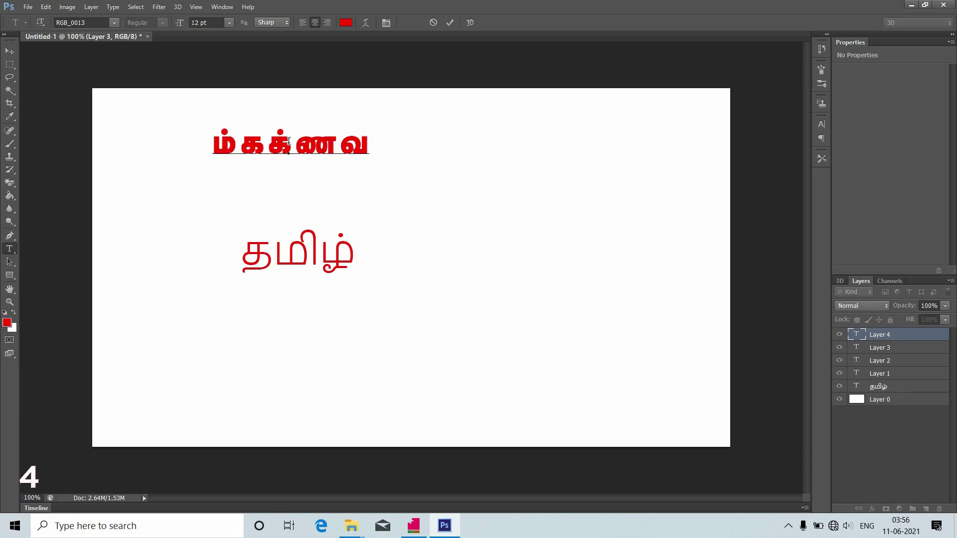
Select the last Tamil letters from the end, deselect, and commit the text
key("End")
key("shift+Left")
key("shift+Left")
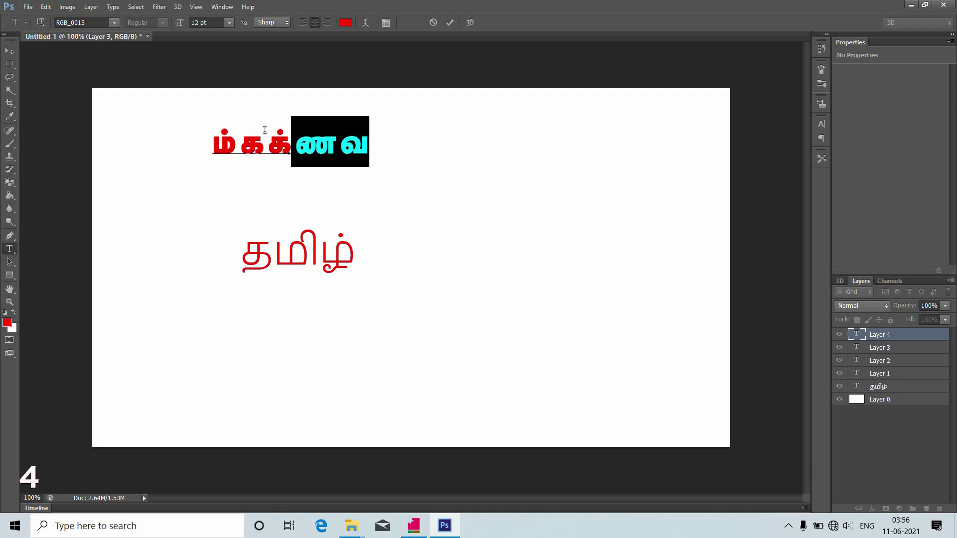
key("shift+Left")
key("shift+Left")
key("shift+Left")
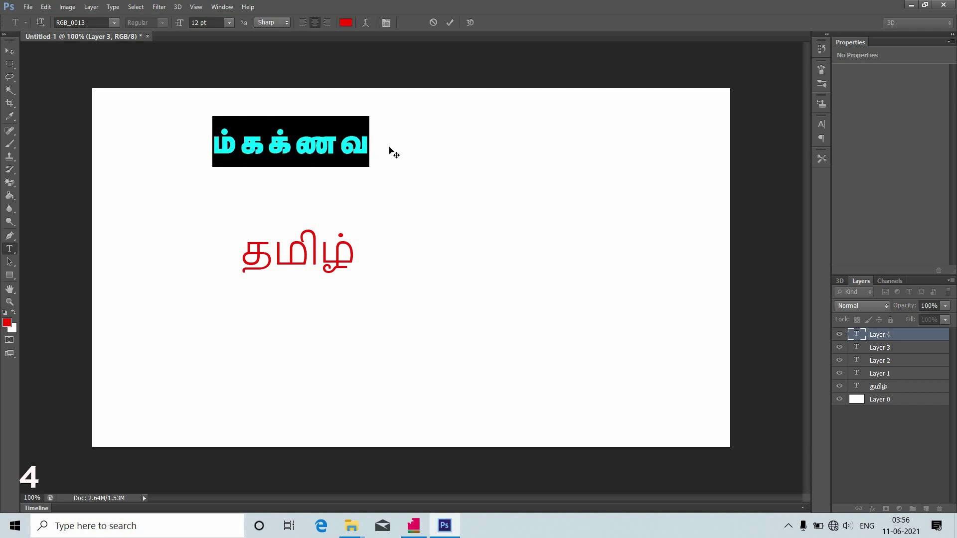
key("End")
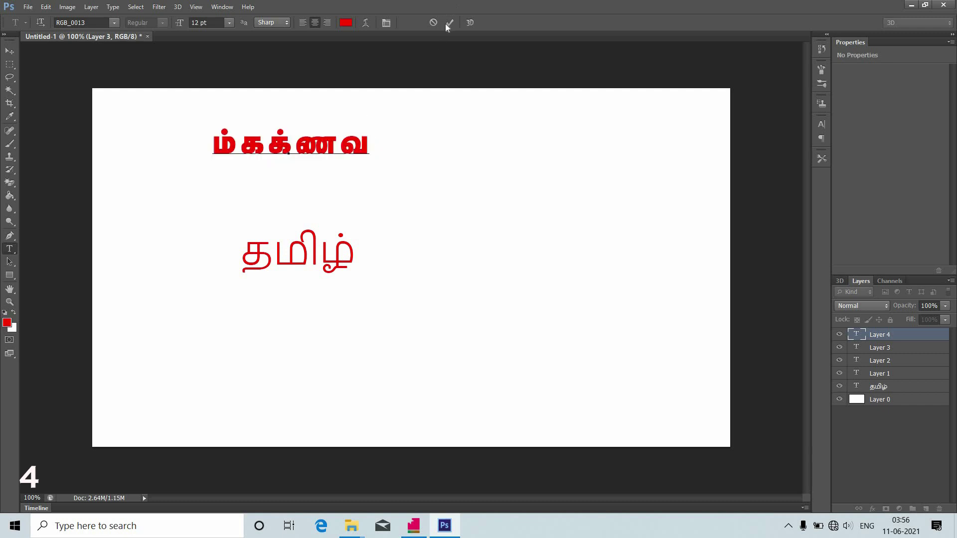
left_click(448, 23)
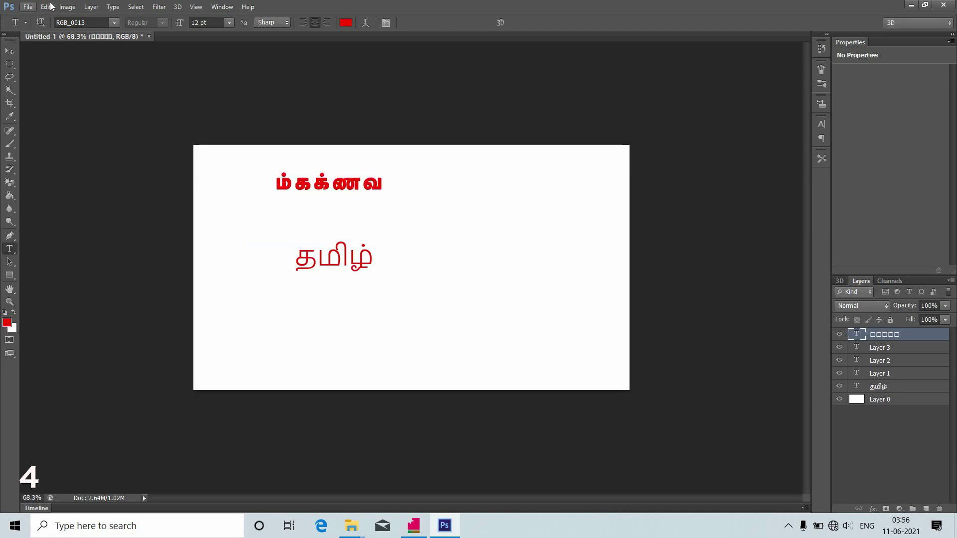
Set the text engine to East Asian in Type preferences and confirm
left_click(48, 7)
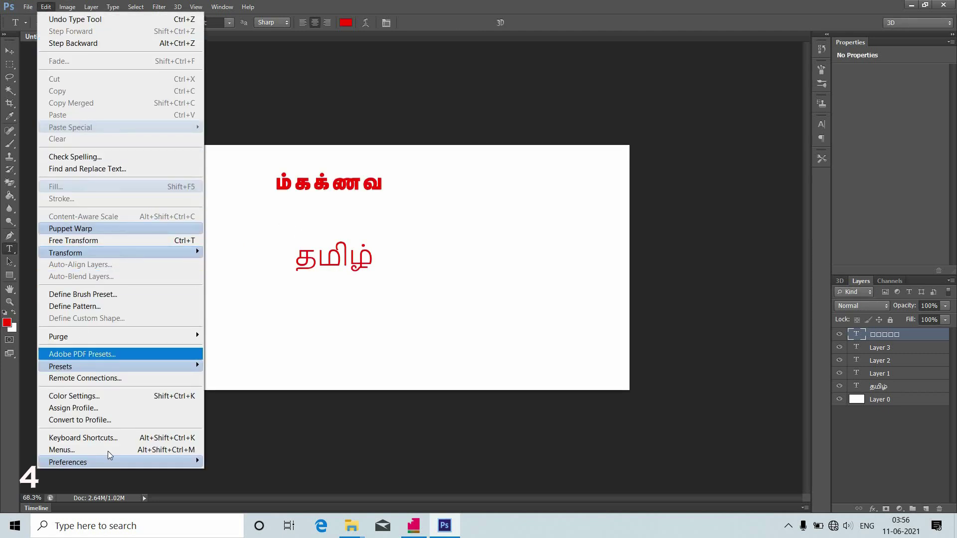
mouse_move(89, 462)
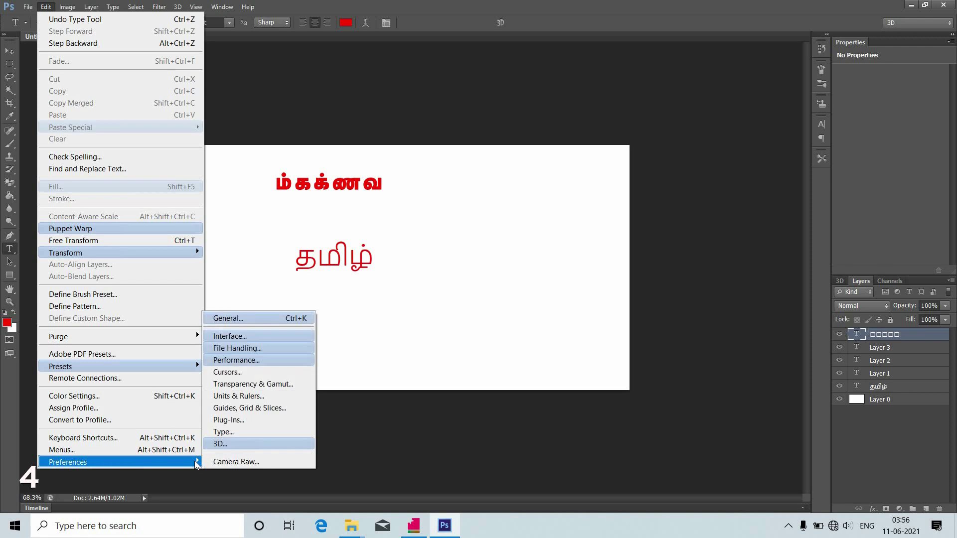
left_click(232, 436)
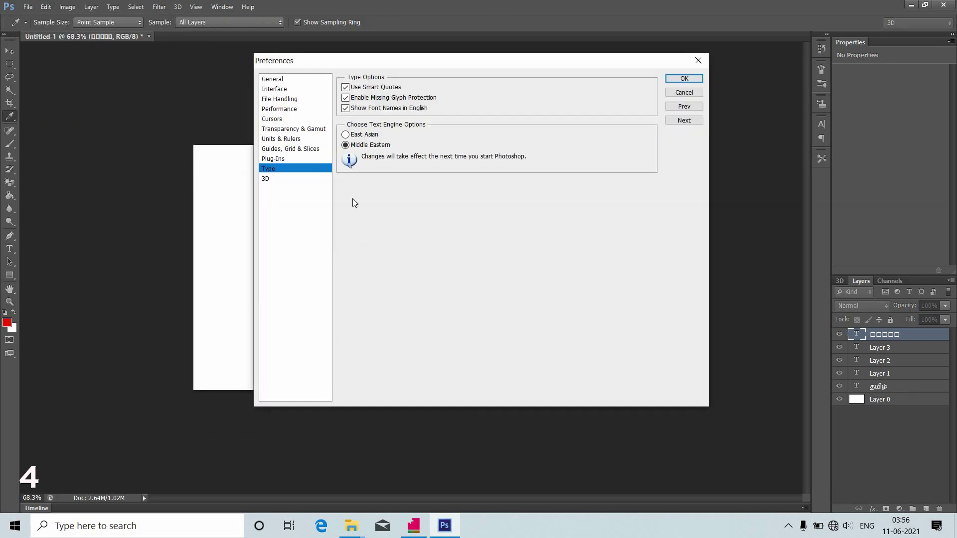
left_click(345, 134)
left_click(691, 80)
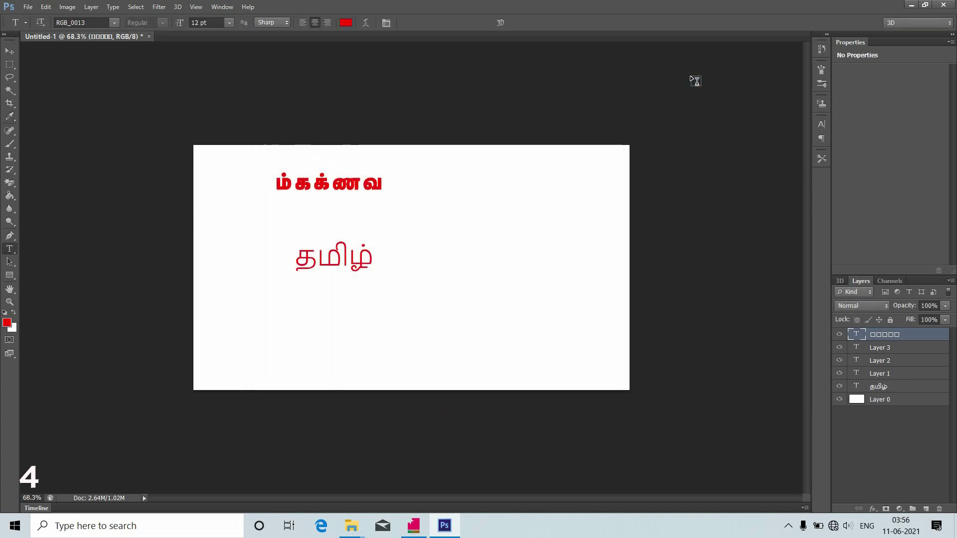
Restart Photoshop, paste வணக்கம் into a new text layer, and select the letters after வ
left_click(944, 4)
left_click(480, 199)
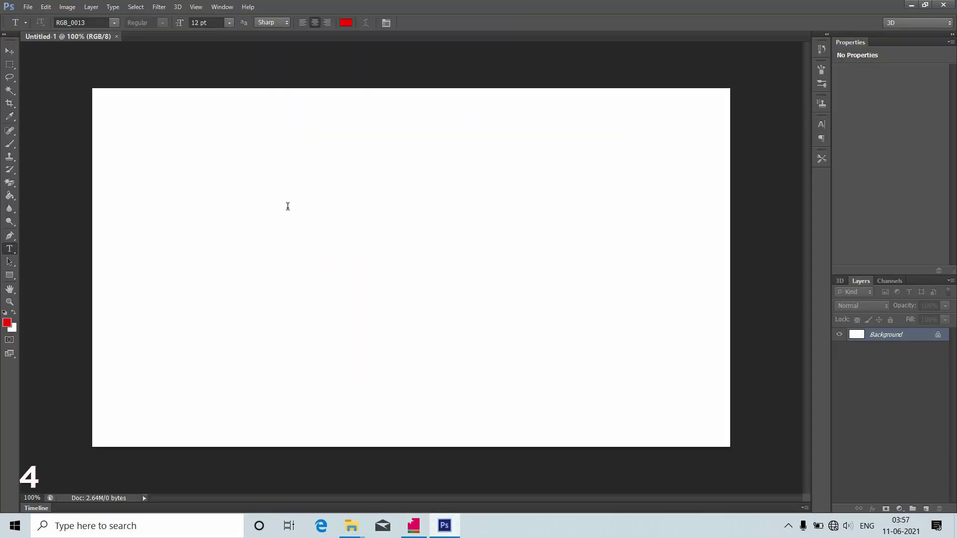
left_click(288, 204)
right_click(288, 206)
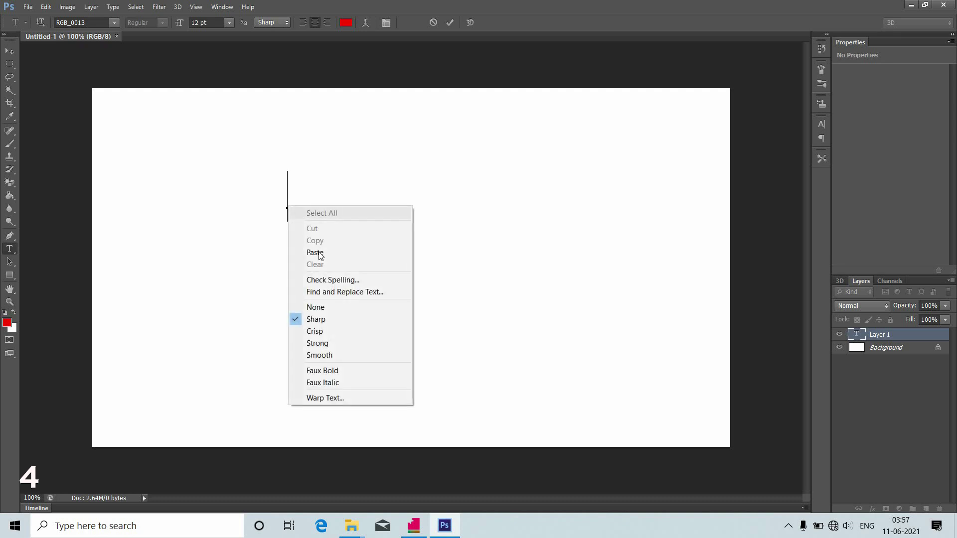
left_click(318, 255)
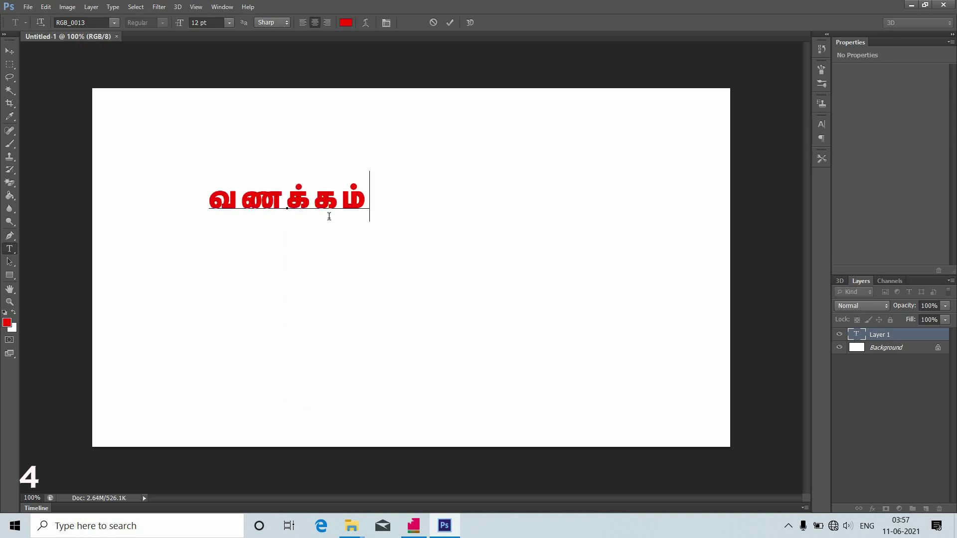
mouse_move(370, 199)
left_mouse_down()
mouse_move(229, 206)
mouse_move(133, 41)
left_mouse_up()
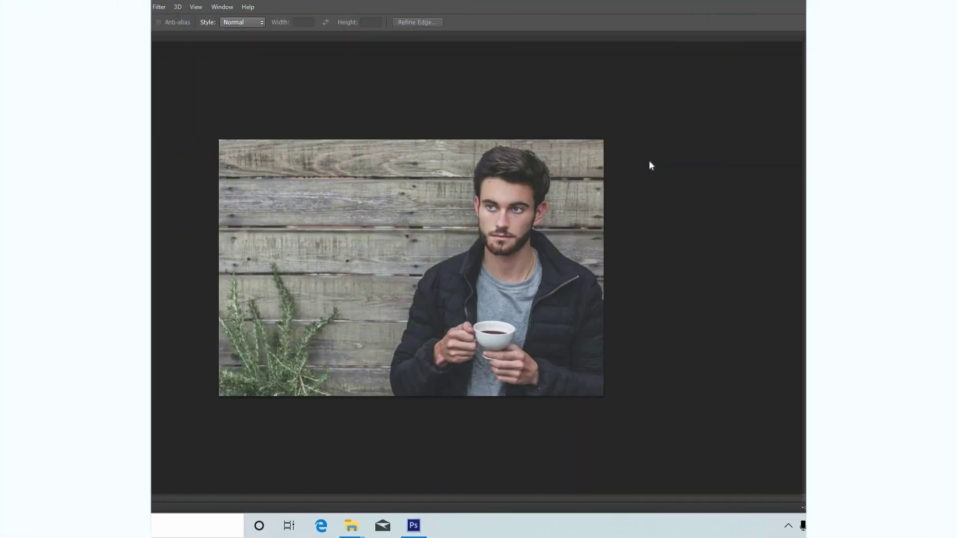
Zoom out on the 2.jpg portrait and list the new adjustment layer types
key("ctrl+minus")
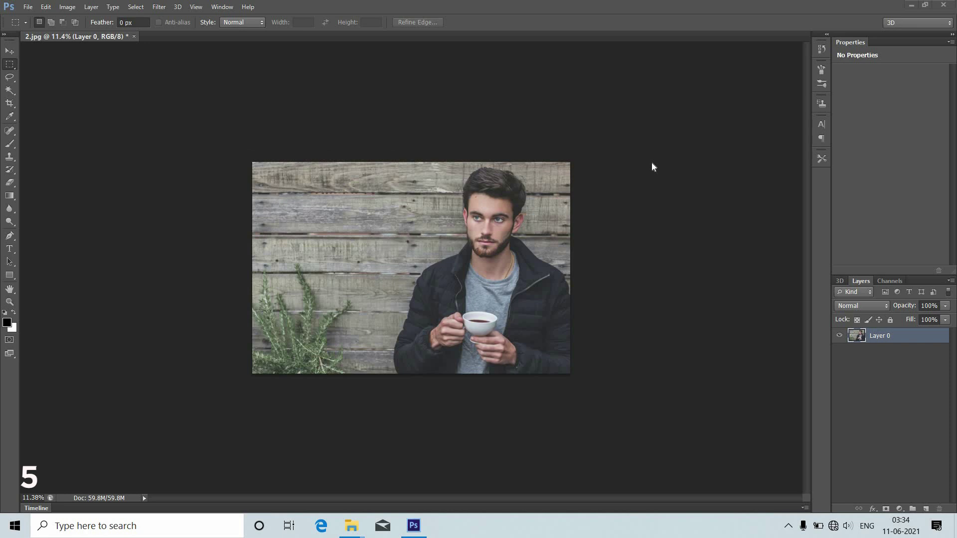
scroll(656, 169, "down", 1)
left_click(898, 510)
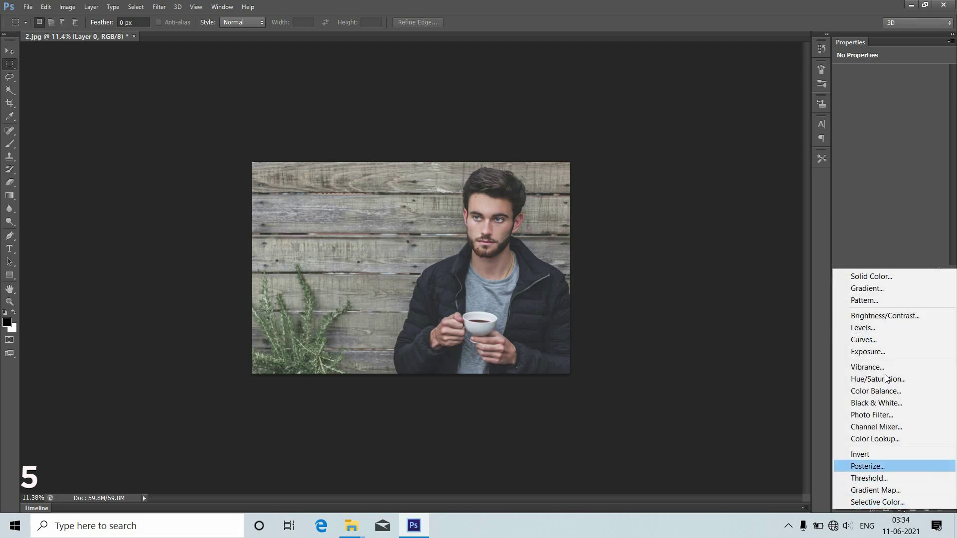
Add an Auto-corrected Curves 1 layer and toggle its visibility to compare
left_click(891, 340)
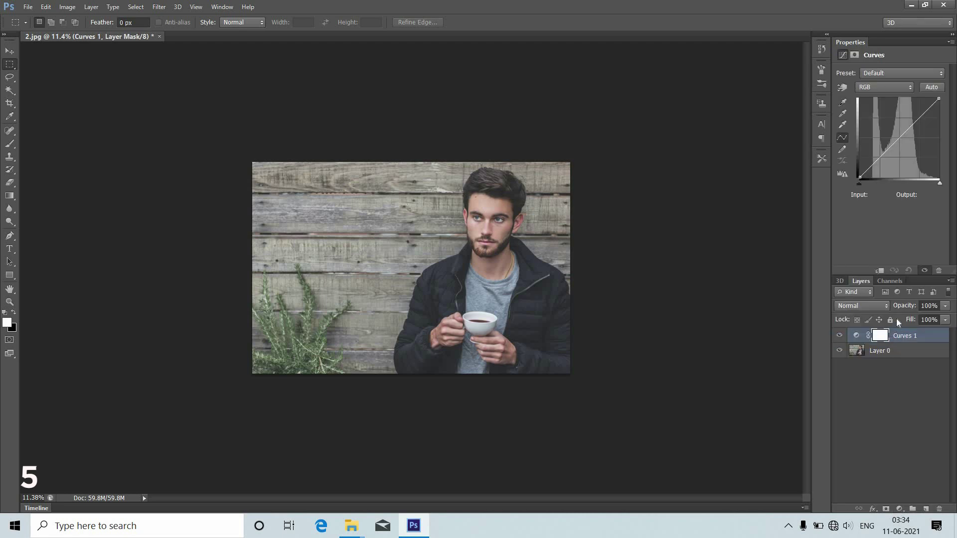
left_click(932, 87)
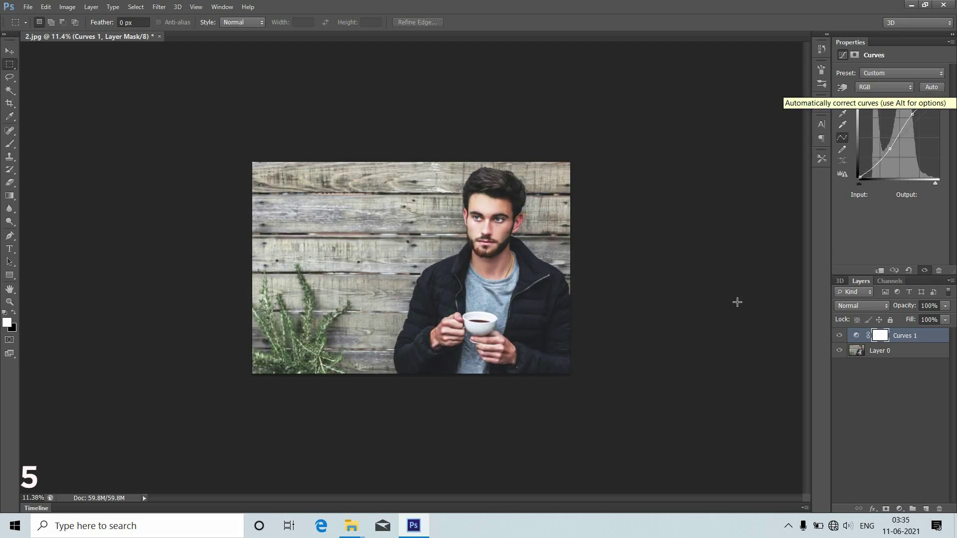
left_click(839, 336)
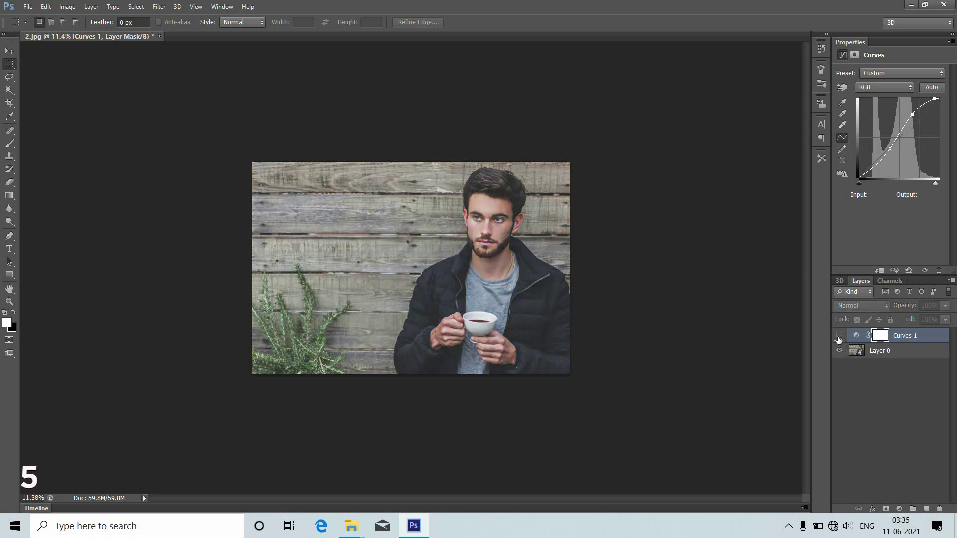
left_click(839, 338)
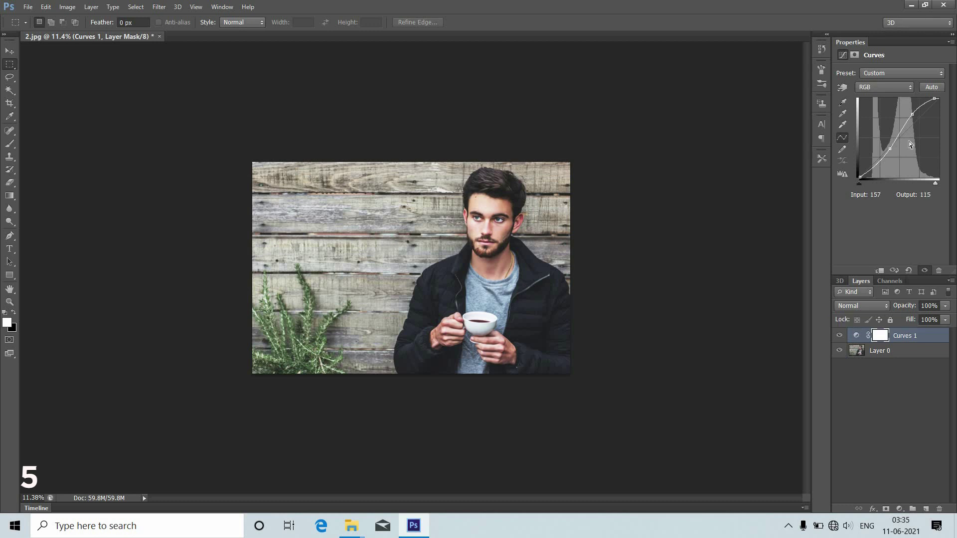
Try each Curves auto algorithm and apply Enhance Monochromatic Contrast
left_click(951, 42)
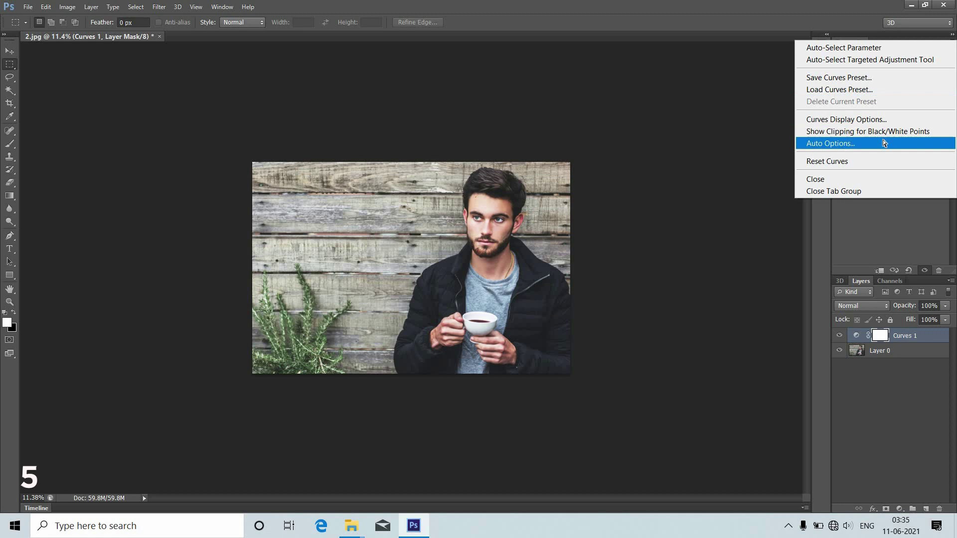
left_click(883, 143)
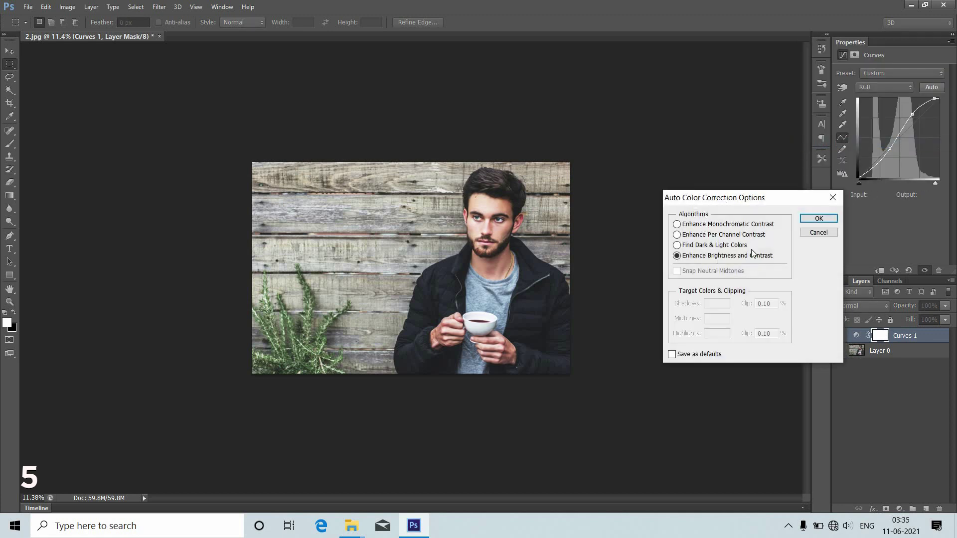
left_click(678, 225)
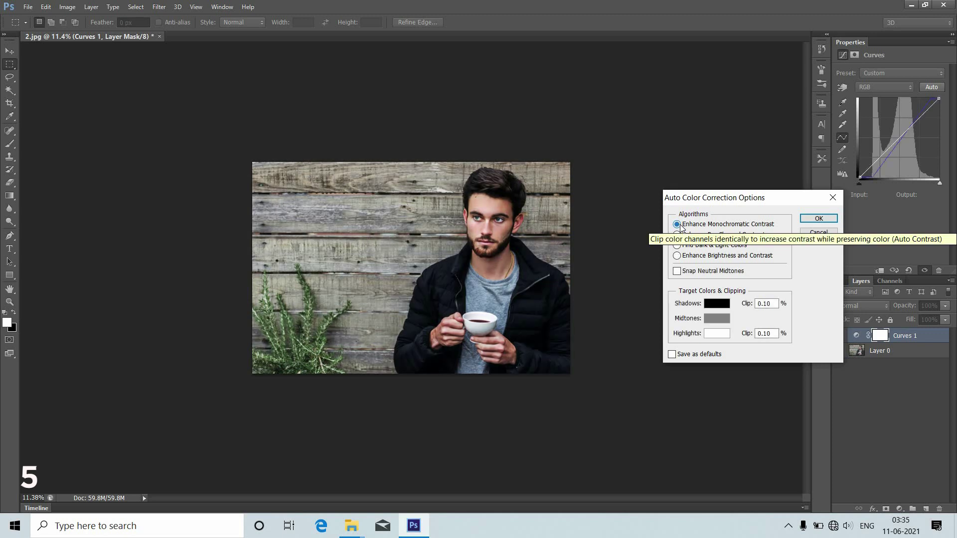
left_click(678, 236)
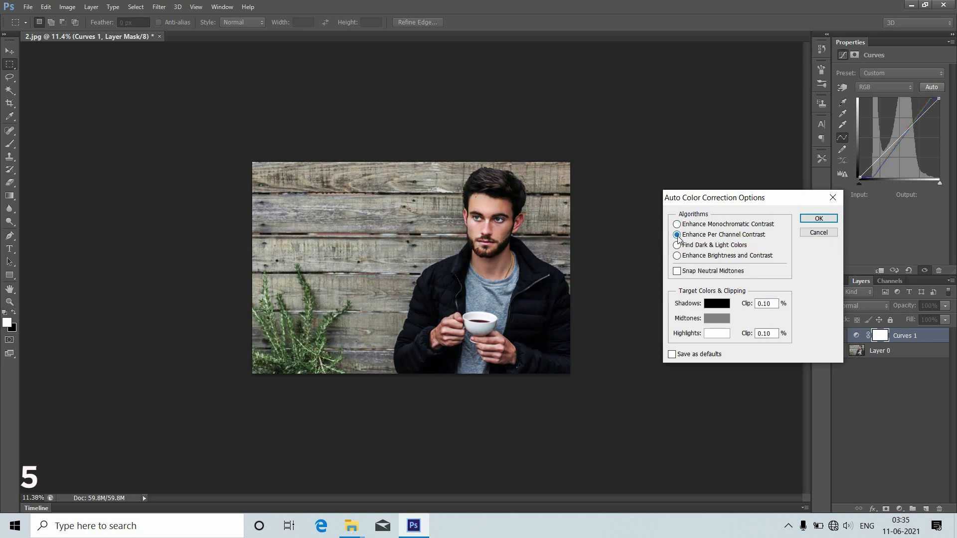
left_click(677, 245)
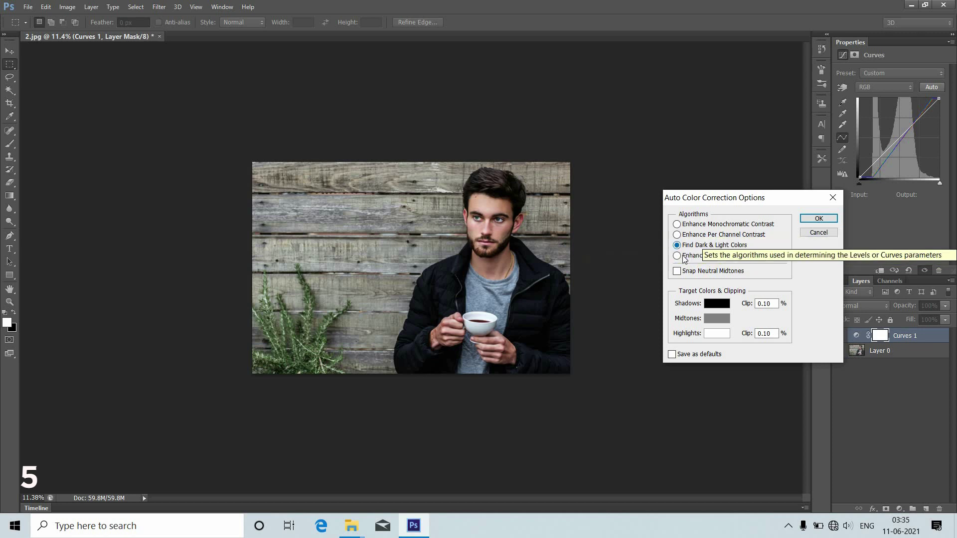
left_click(681, 228)
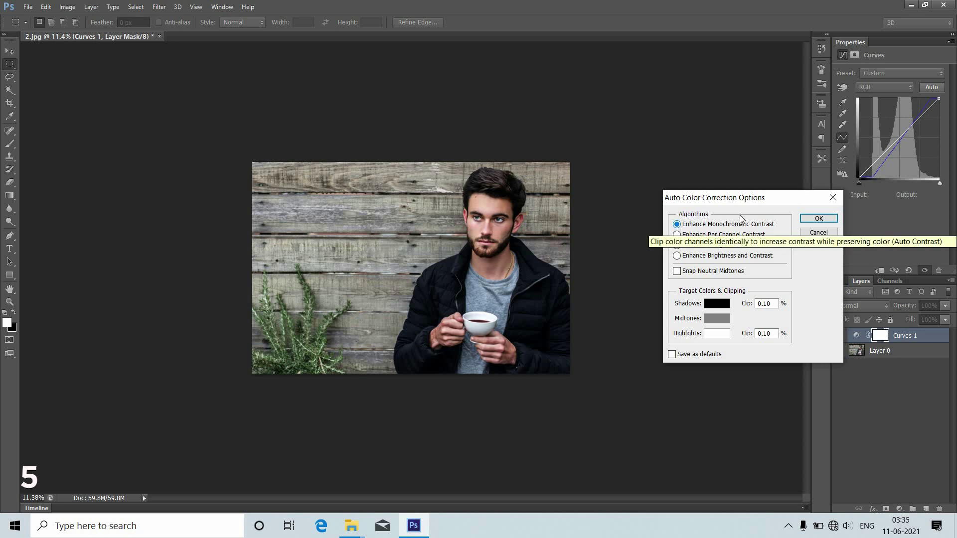
left_click(817, 219)
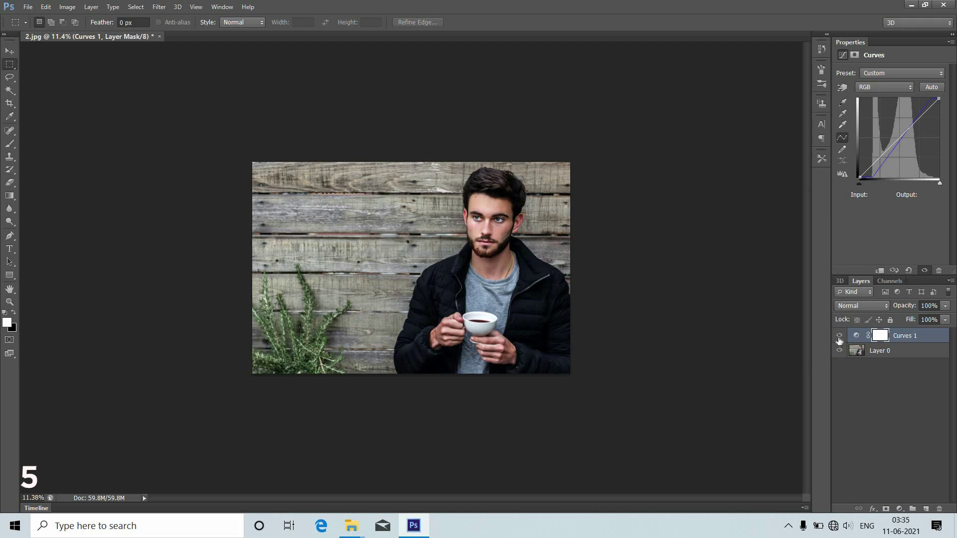
left_click(840, 338)
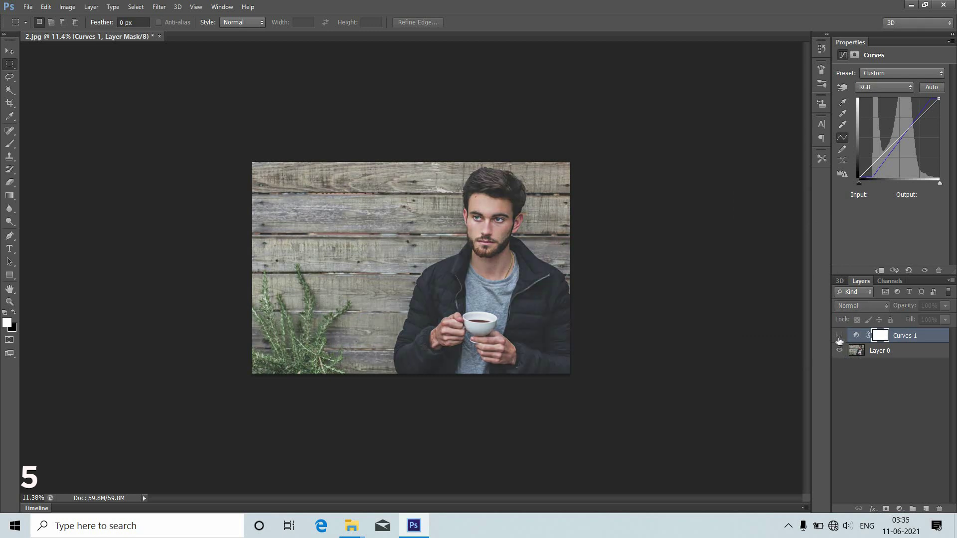
left_click(840, 337)
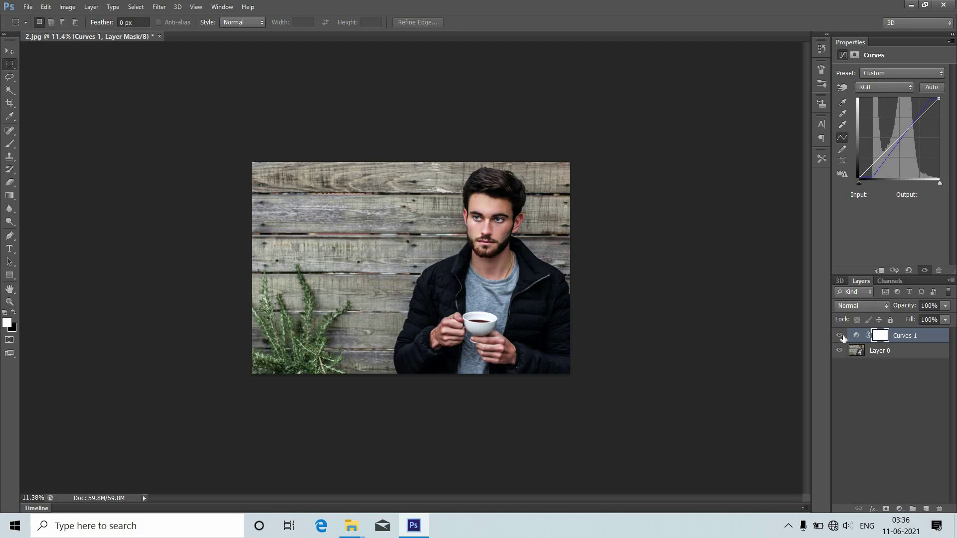
left_click(841, 337)
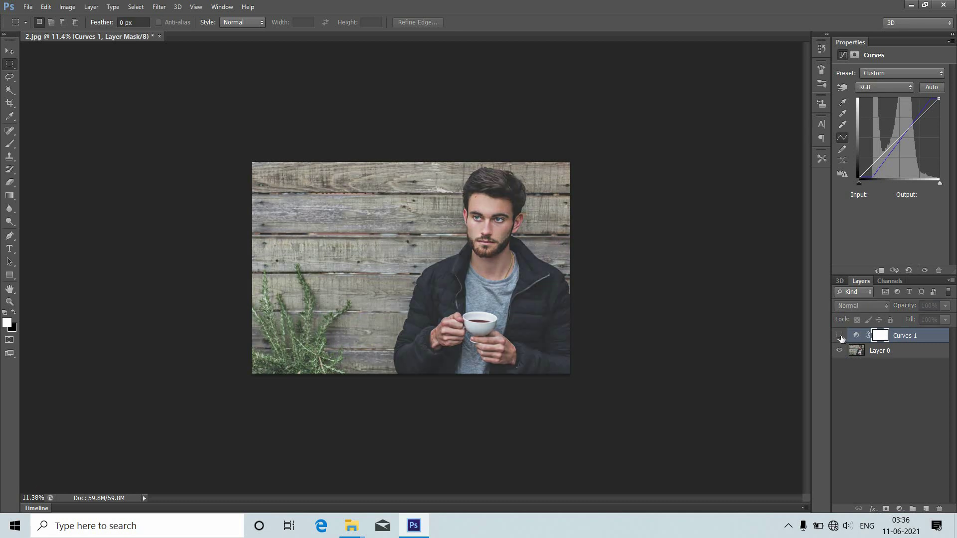
left_click(841, 338)
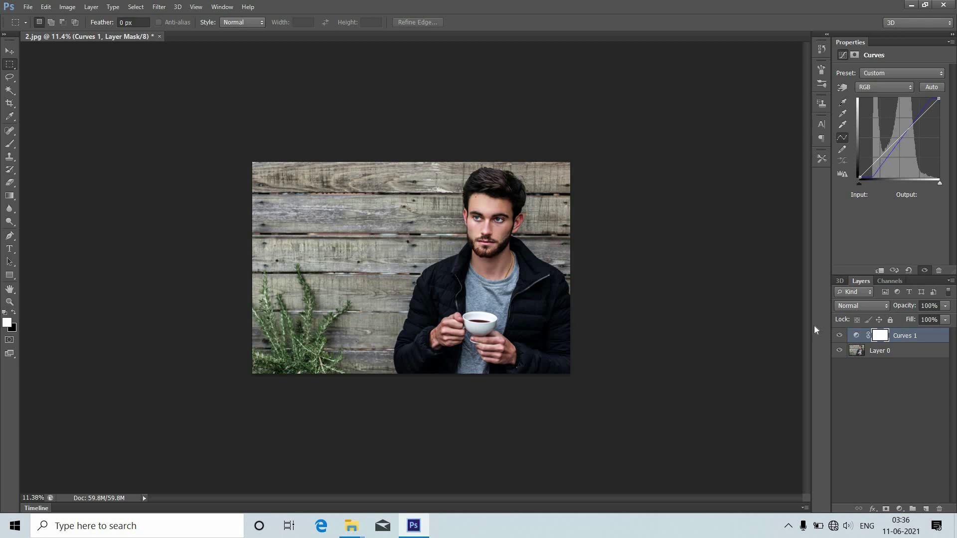